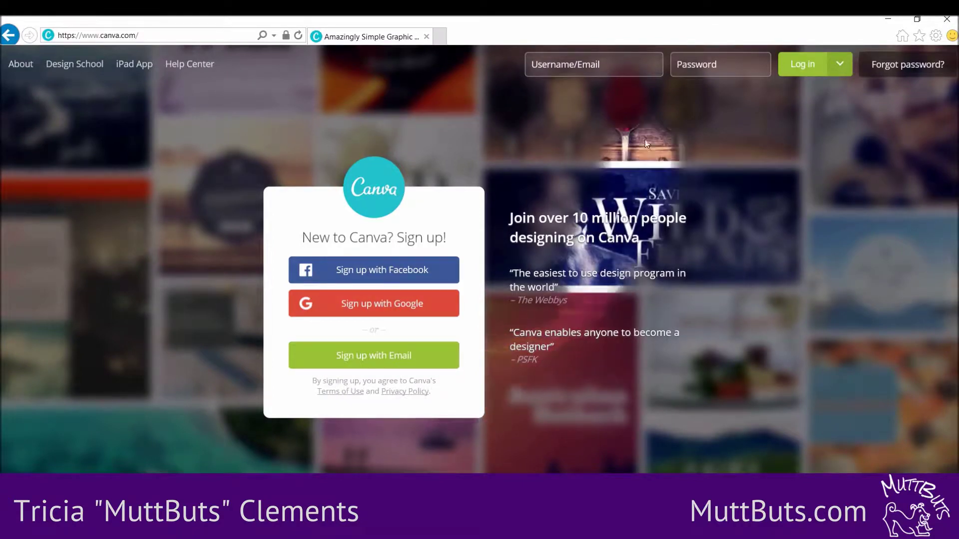
# - Log in to the Canva account with its e-mail address and password
pyautogui.click(608, 66)
pyautogui.write('M')
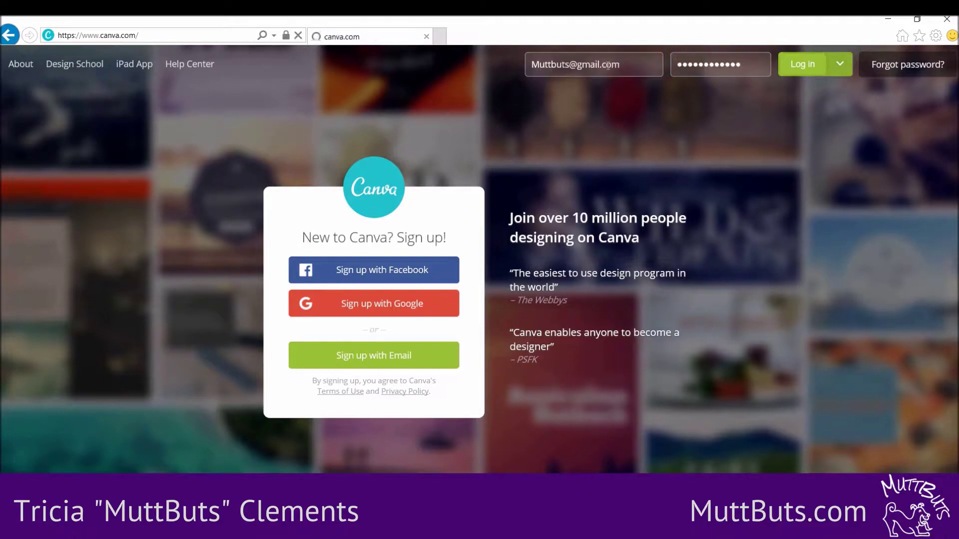
pyautogui.press('Return')
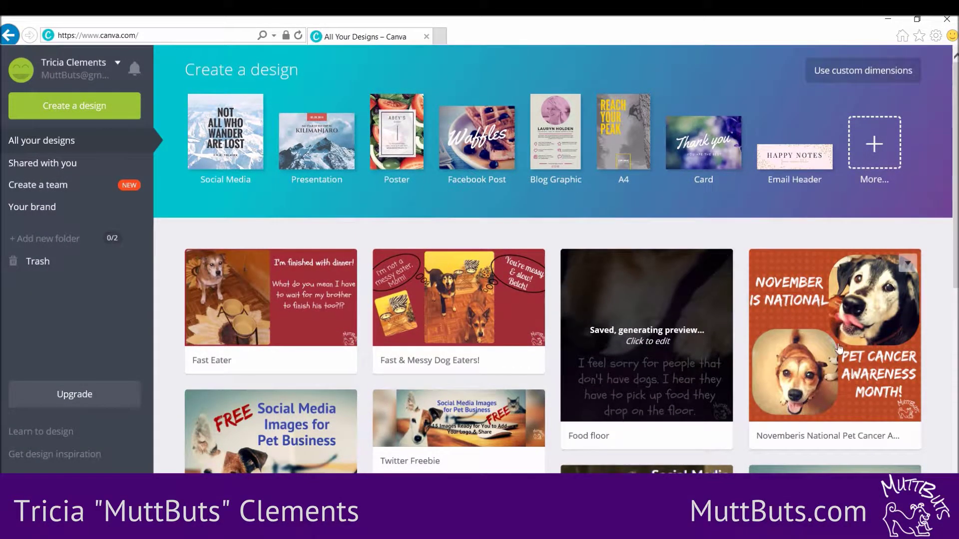
# - Browse the full list of design types and create a new Instagram Post design
pyautogui.click(882, 148)
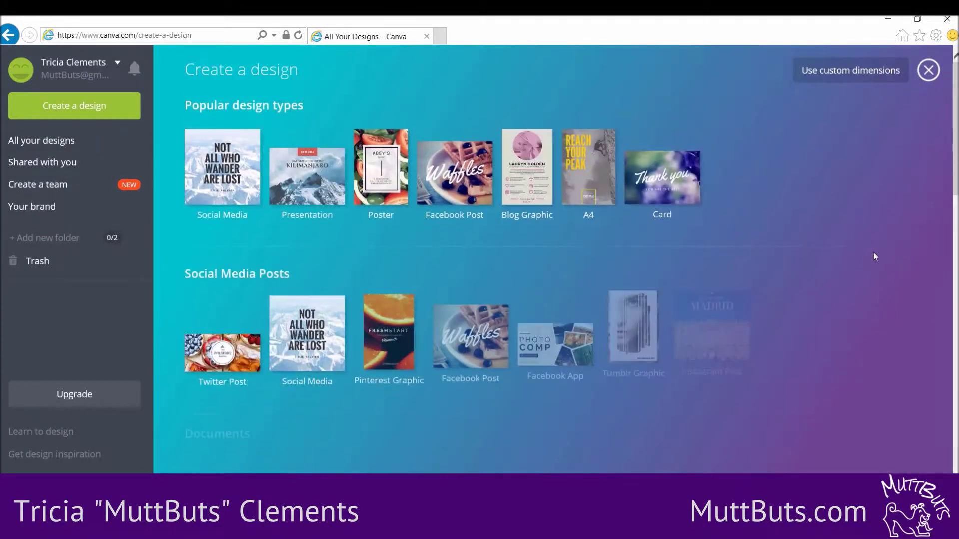
pyautogui.scroll(-2, 869, 270)
pyautogui.scroll(2, 859, 299)
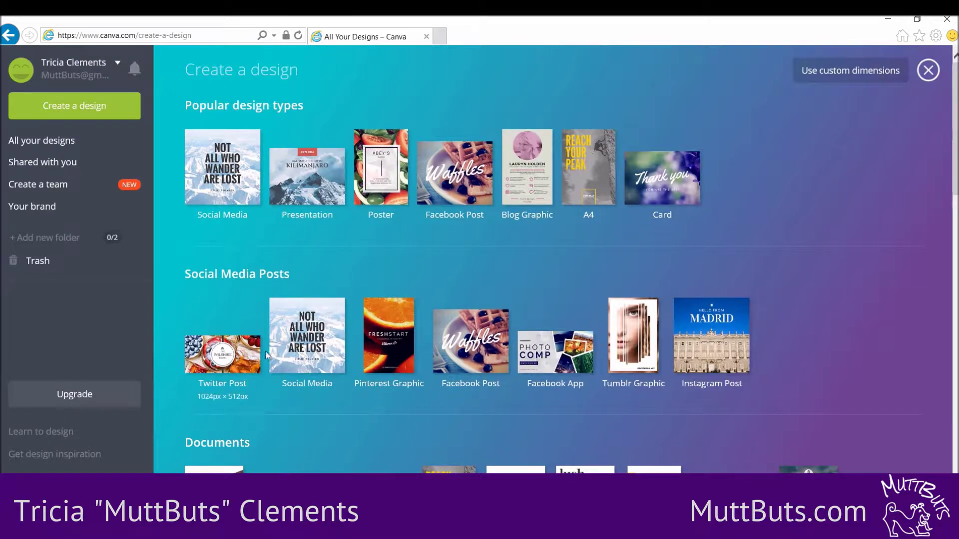
pyautogui.click(254, 362)
pyautogui.scroll(-10, 612, 428)
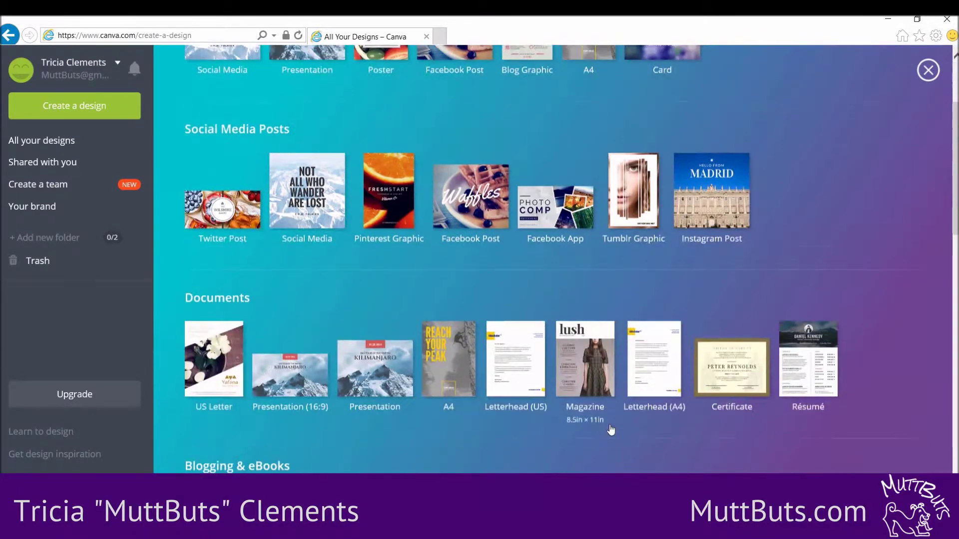
pyautogui.scroll(12, 612, 428)
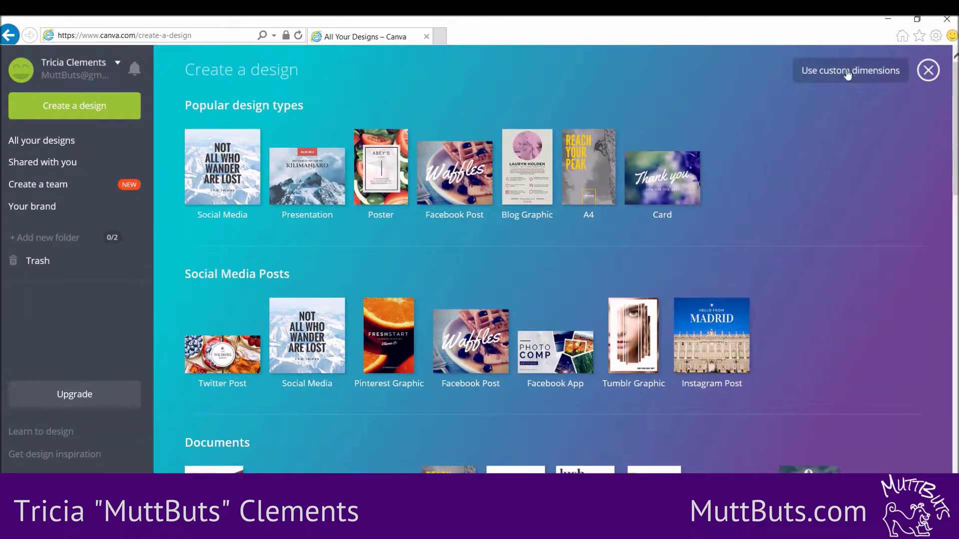
pyautogui.click(847, 77)
pyautogui.scroll(-2, 814, 392)
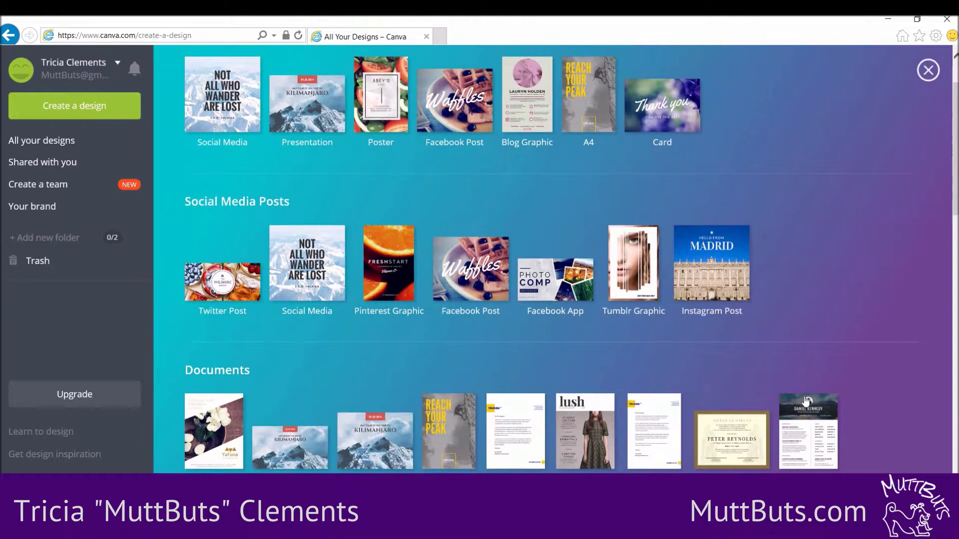
pyautogui.scroll(2, 800, 359)
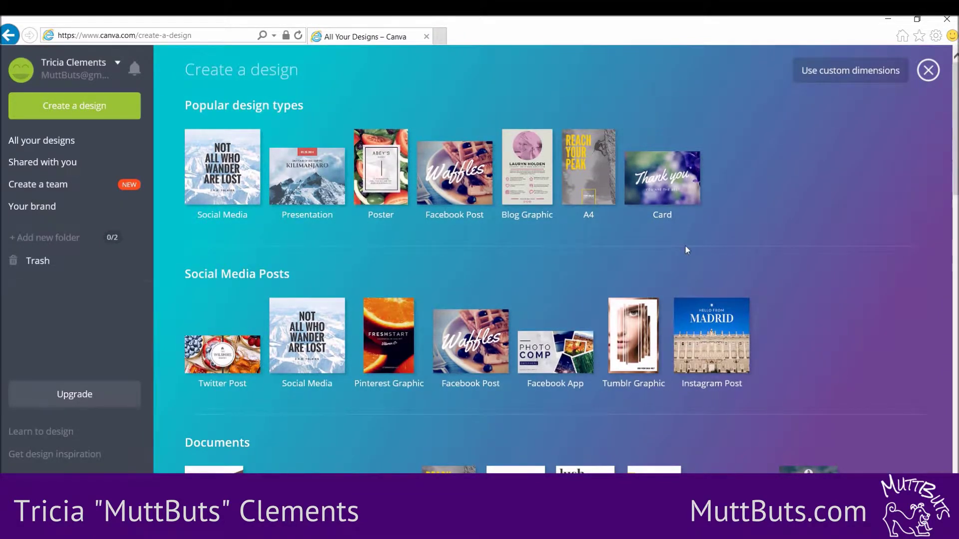
pyautogui.moveTo(696, 342)
pyautogui.click(721, 351)
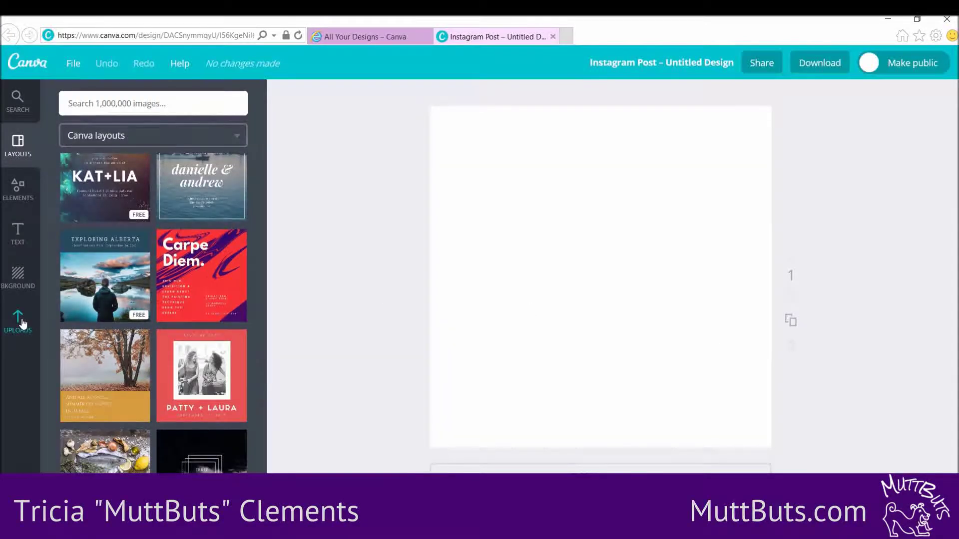
# - Upload the photo of the two dogs on grass from the Downloads folder
pyautogui.click(22, 324)
pyautogui.click(162, 282)
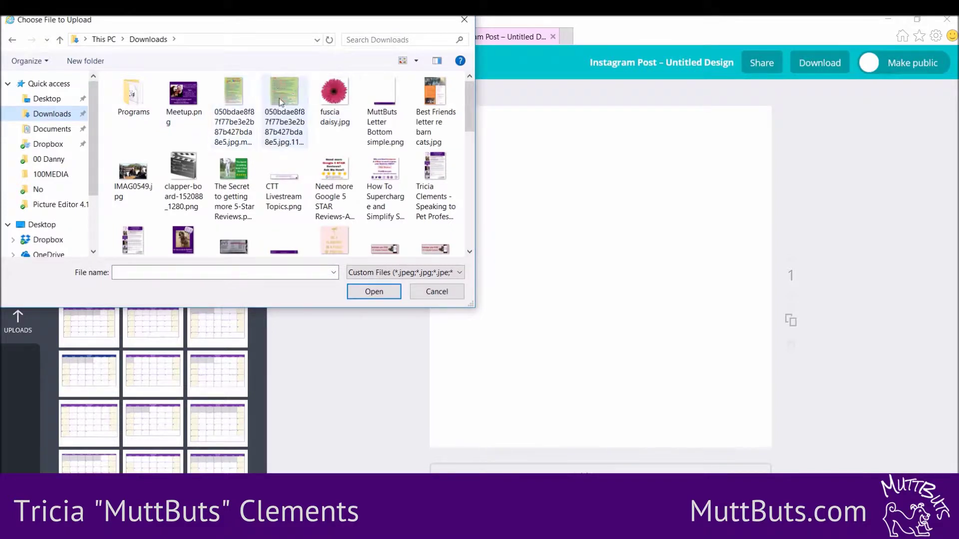
pyautogui.doubleClick(288, 129)
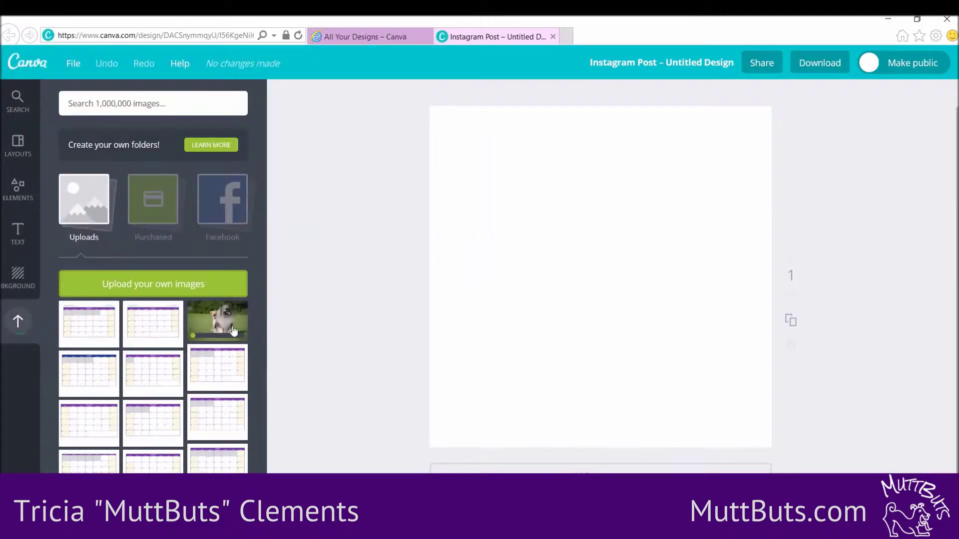
pyautogui.click(234, 329)
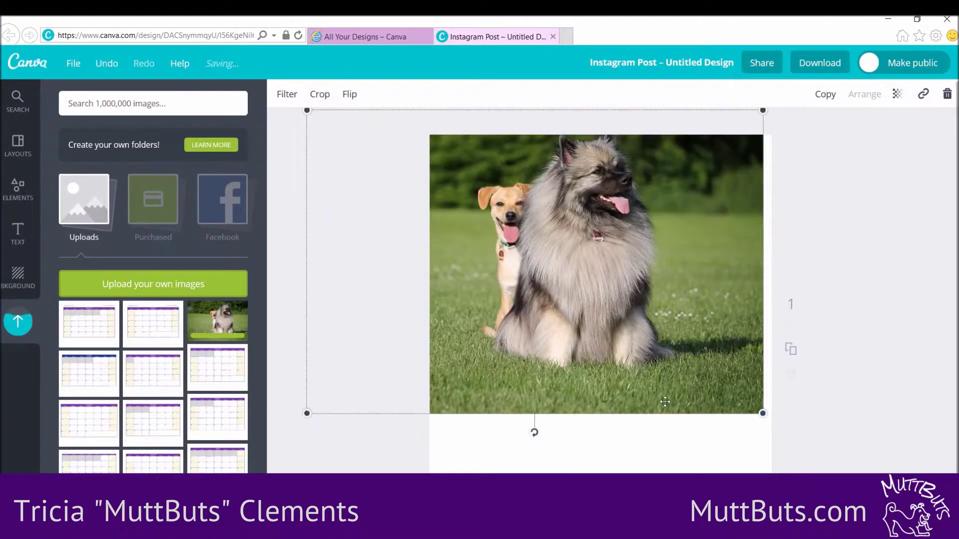
pyautogui.click(179, 285)
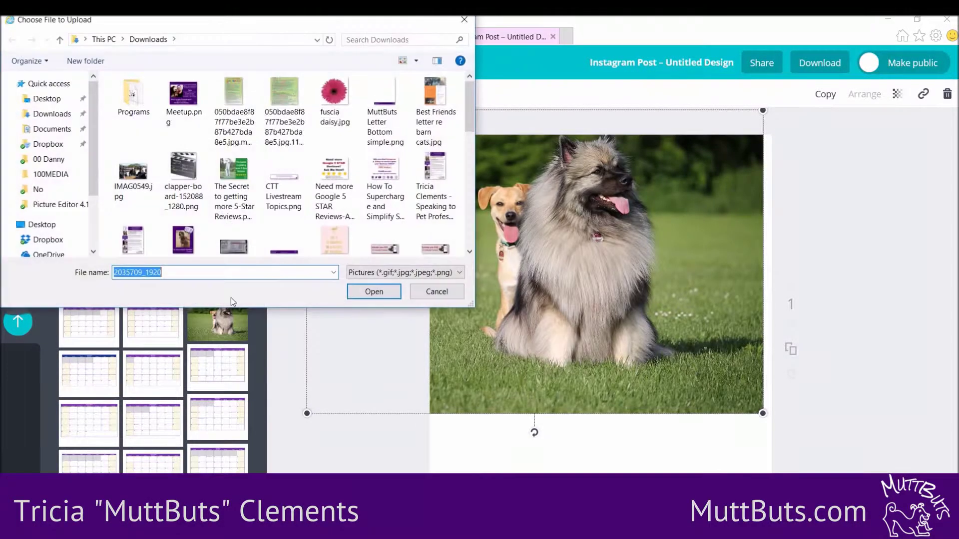
pyautogui.click(439, 291)
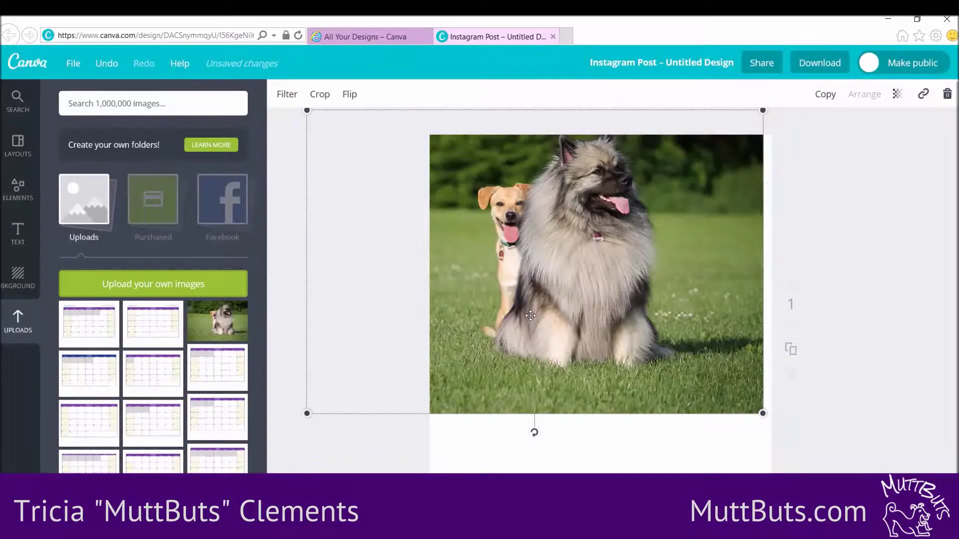
pyautogui.press('Delete')
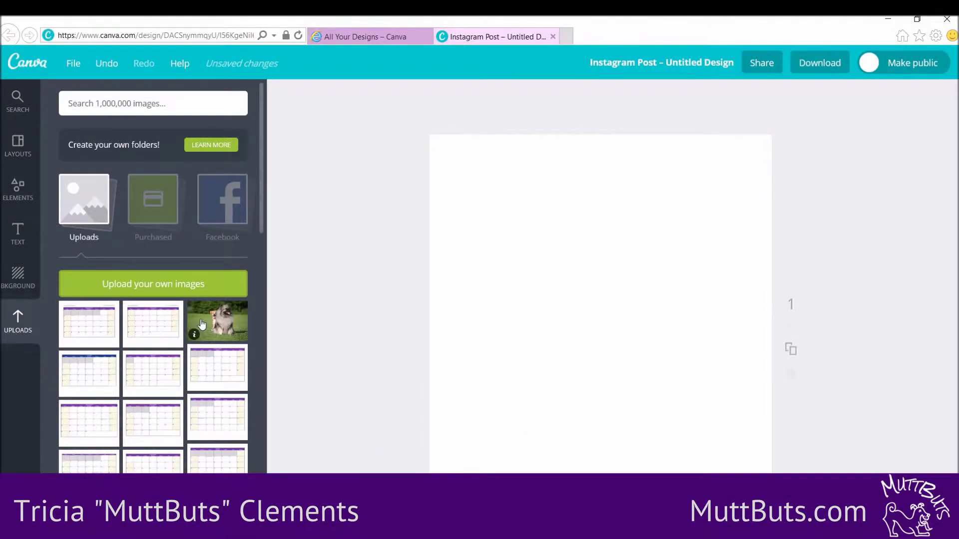
# - Place the uploaded dog photo on the blank page, enlarge it to fill the square and shift it so both dogs sit near the centre
pyautogui.moveTo(202, 324); pyautogui.dragTo(496, 291)
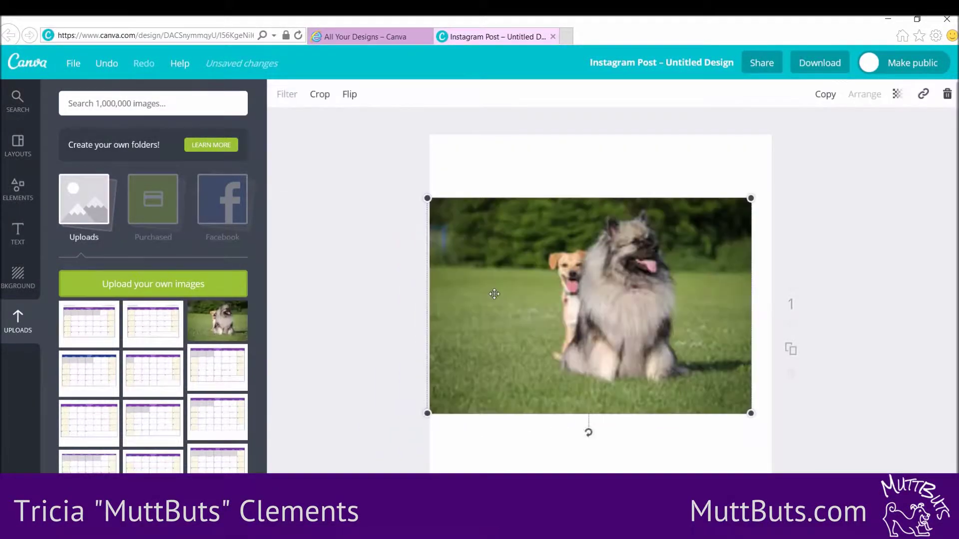
pyautogui.moveTo(427, 198); pyautogui.dragTo(337, 125)
pyautogui.moveTo(751, 414); pyautogui.dragTo(844, 474)
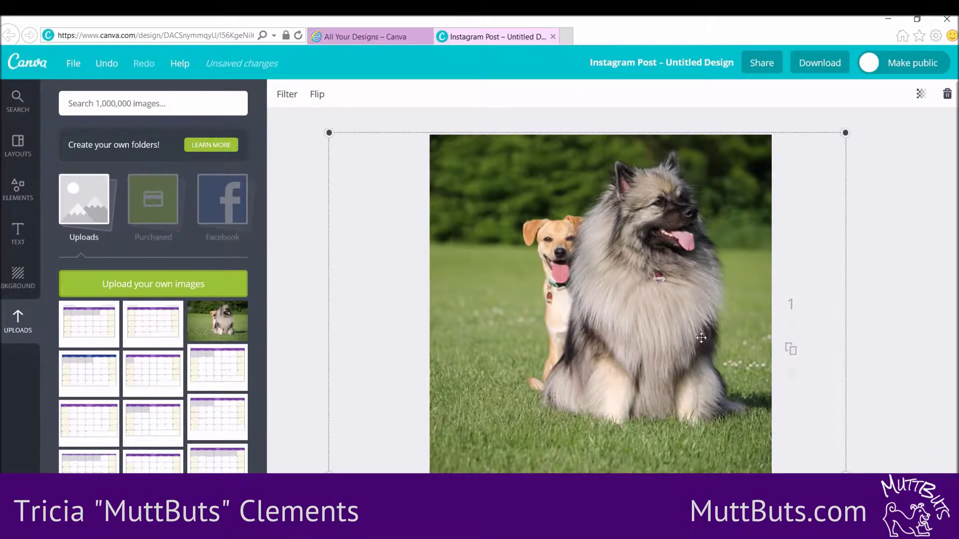
pyautogui.moveTo(698, 333); pyautogui.dragTo(681, 336)
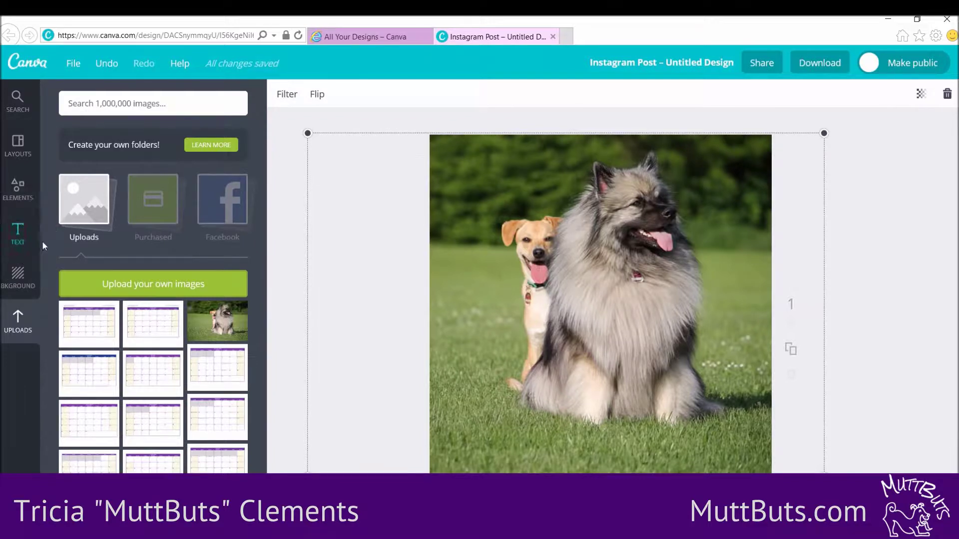
# - Add a subheading to the photo reading "I could spend all day loving on my dogs and taking their pictures!"
pyautogui.click(17, 239)
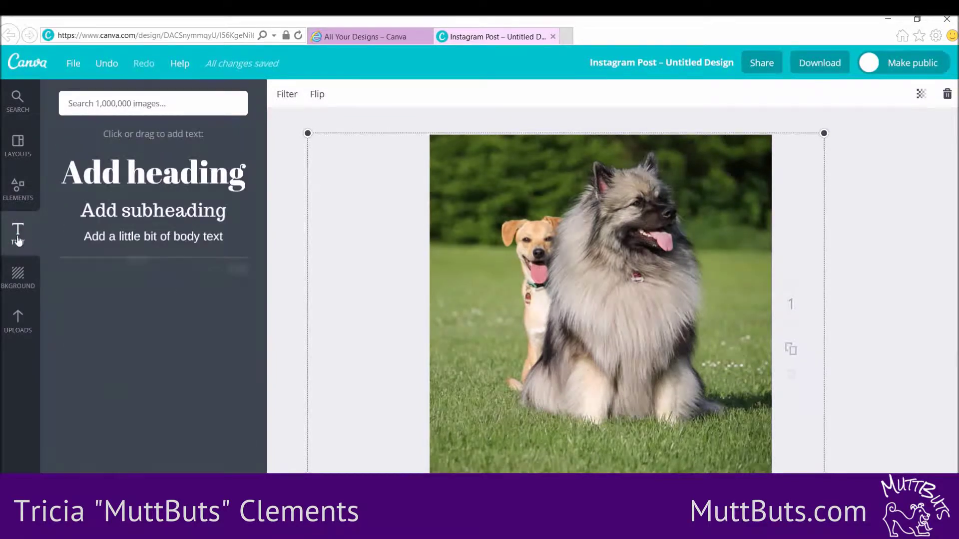
pyautogui.click(137, 221)
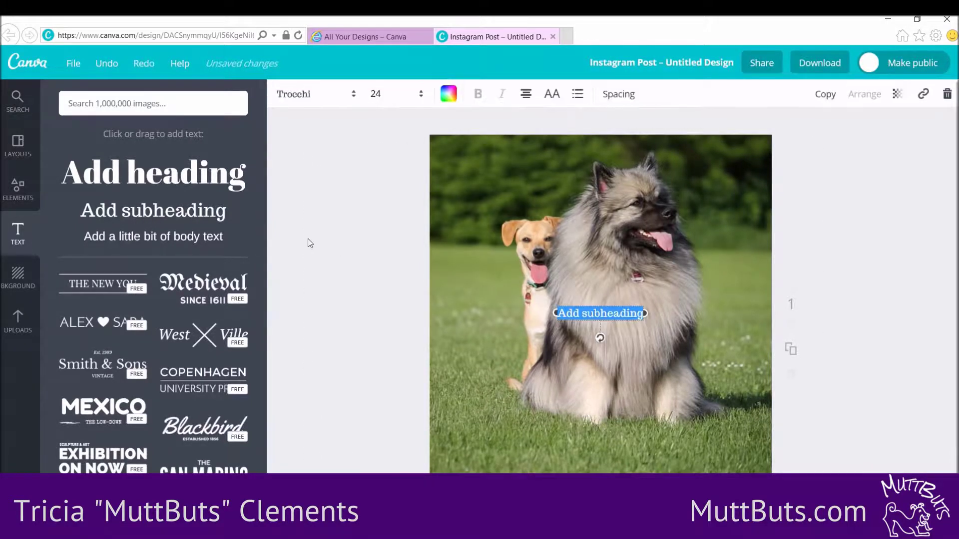
pyautogui.click(174, 216)
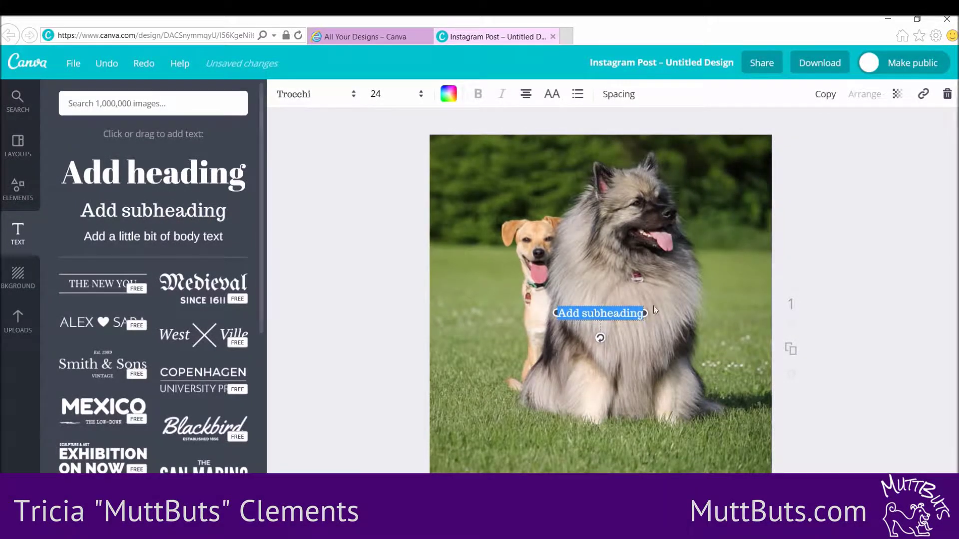
pyautogui.click(610, 322)
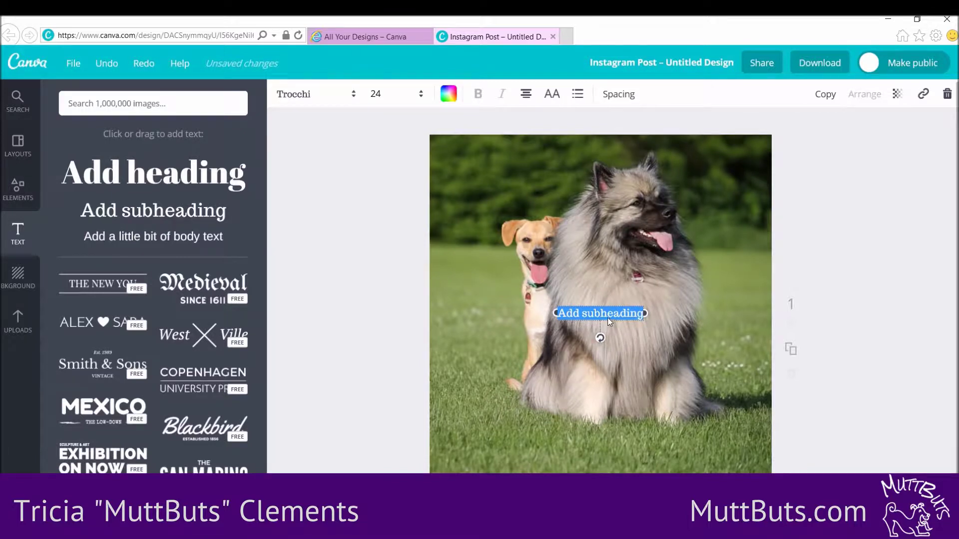
pyautogui.click(609, 319)
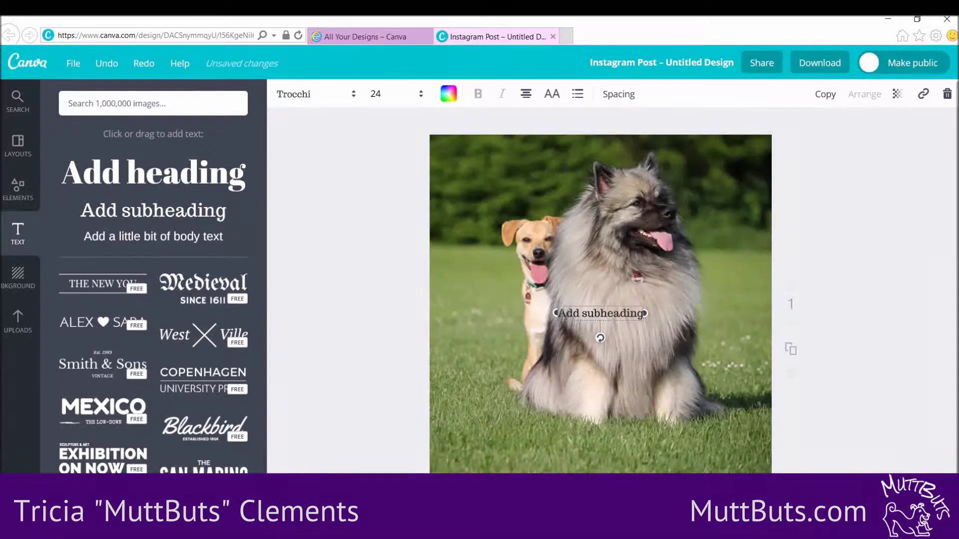
pyautogui.tripleClick(610, 315)
pyautogui.write('I could spend all day loving on my dogs and taking their pictures!')
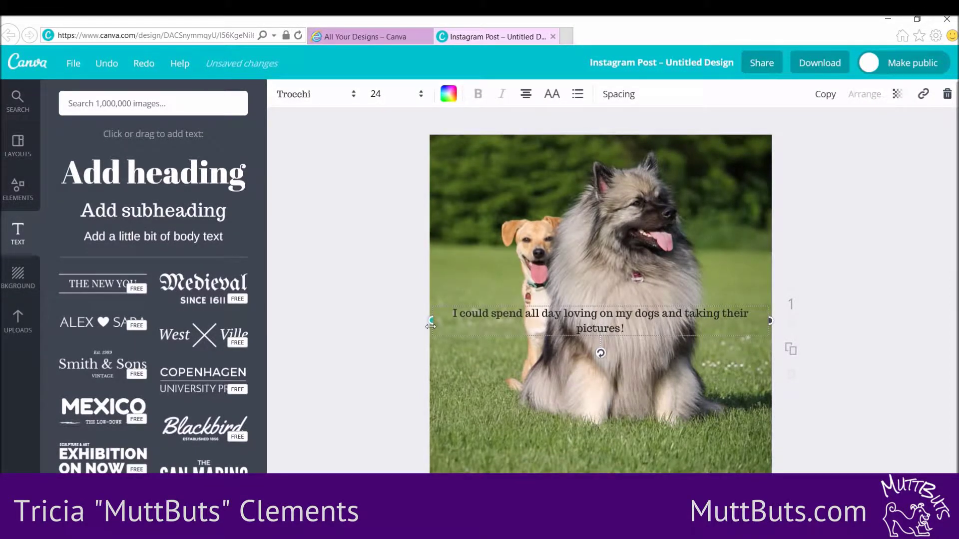
# - Narrow the caption's text box from both sides so the text wraps onto three lines, and recentre it over the large dog
pyautogui.moveTo(431, 326); pyautogui.dragTo(497, 321)
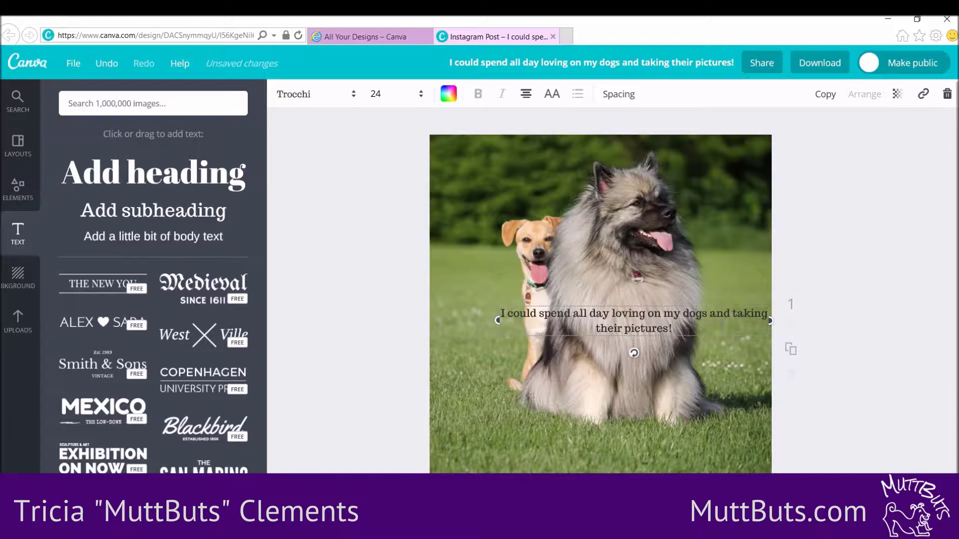
pyautogui.moveTo(770, 322); pyautogui.dragTo(676, 322)
pyautogui.moveTo(627, 357); pyautogui.dragTo(640, 352)
pyautogui.moveTo(690, 325); pyautogui.dragTo(685, 324)
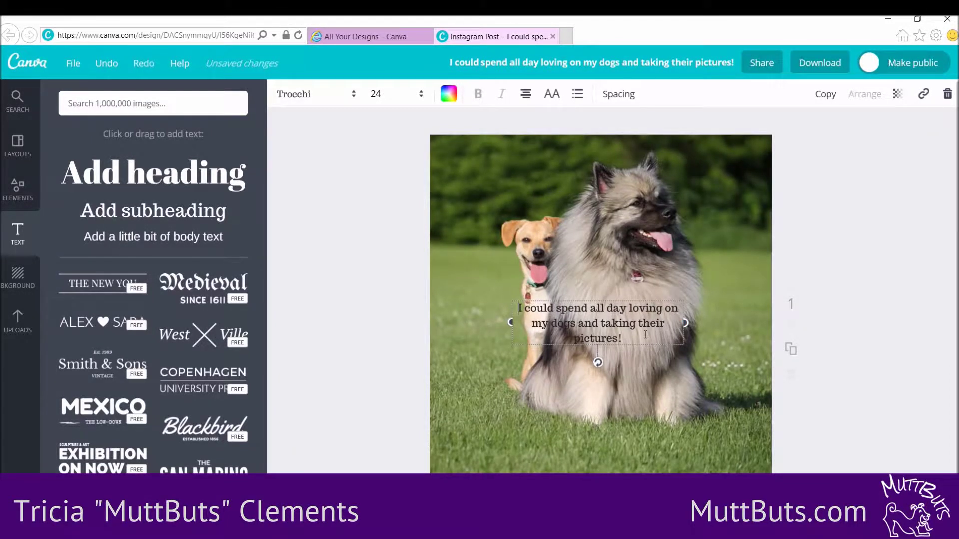
# - Set the caption's font size to 36
pyautogui.moveTo(633, 340); pyautogui.dragTo(527, 311)
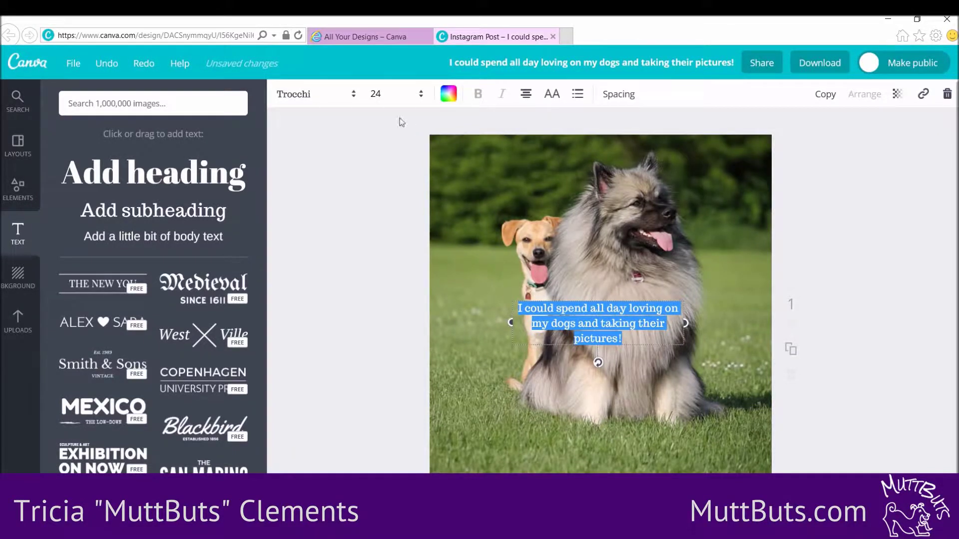
pyautogui.click(376, 97)
pyautogui.click(377, 98)
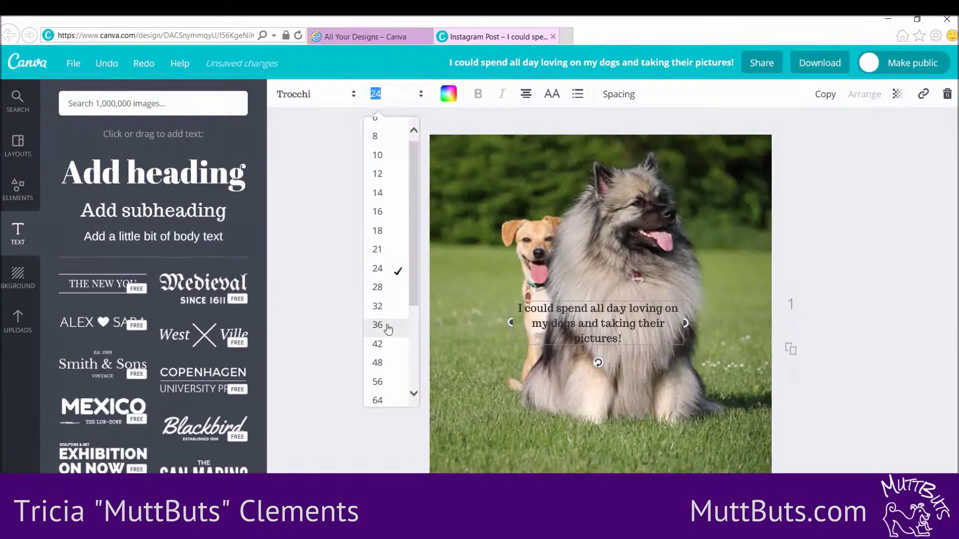
pyautogui.click(388, 327)
# - Change the caption's font to PT Sans
pyautogui.click(306, 98)
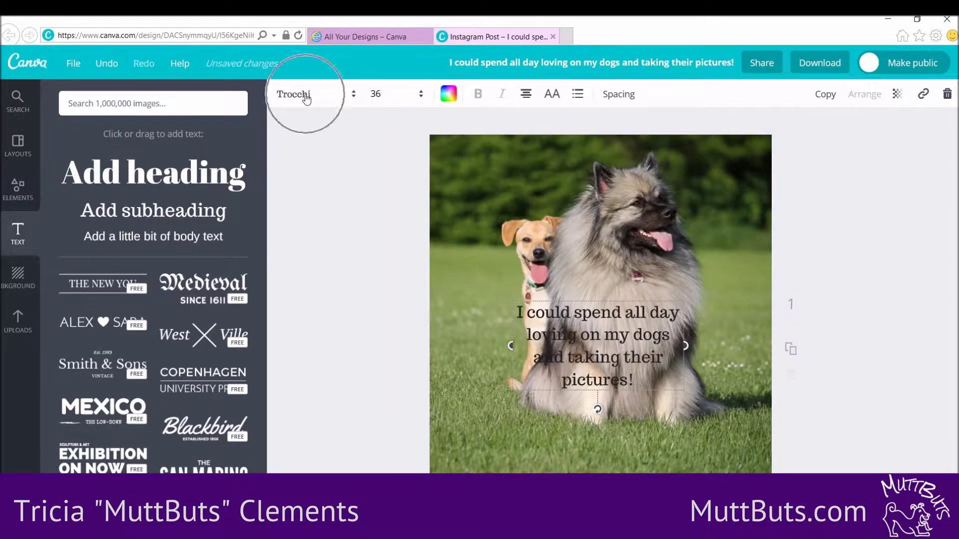
pyautogui.click(306, 97)
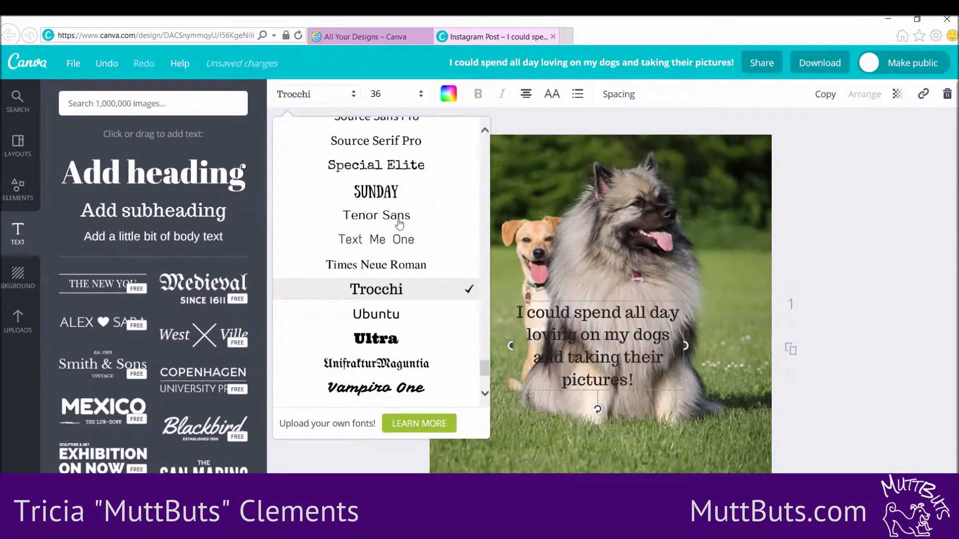
pyautogui.scroll(15, 400, 224)
pyautogui.scroll(15, 410, 233)
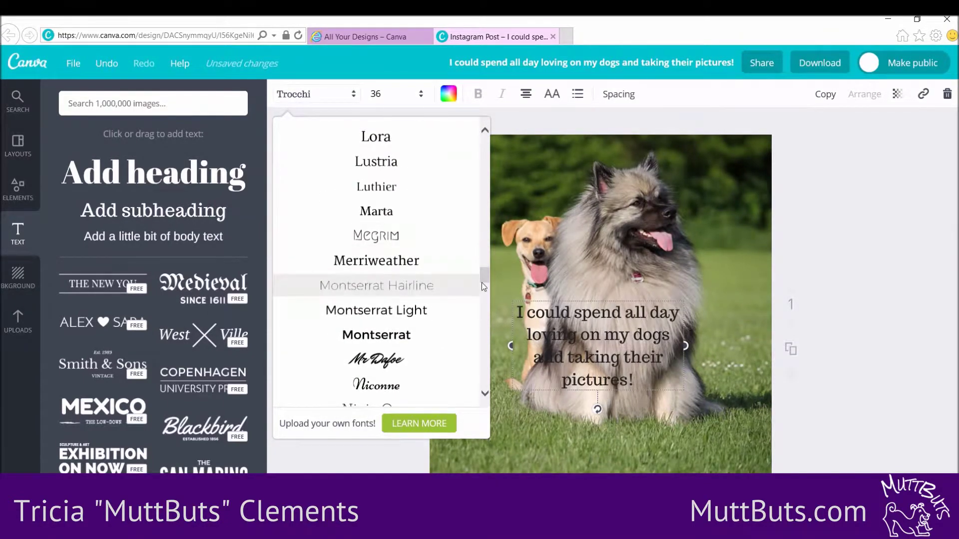
pyautogui.scroll(-10, 484, 287)
pyautogui.click(422, 386)
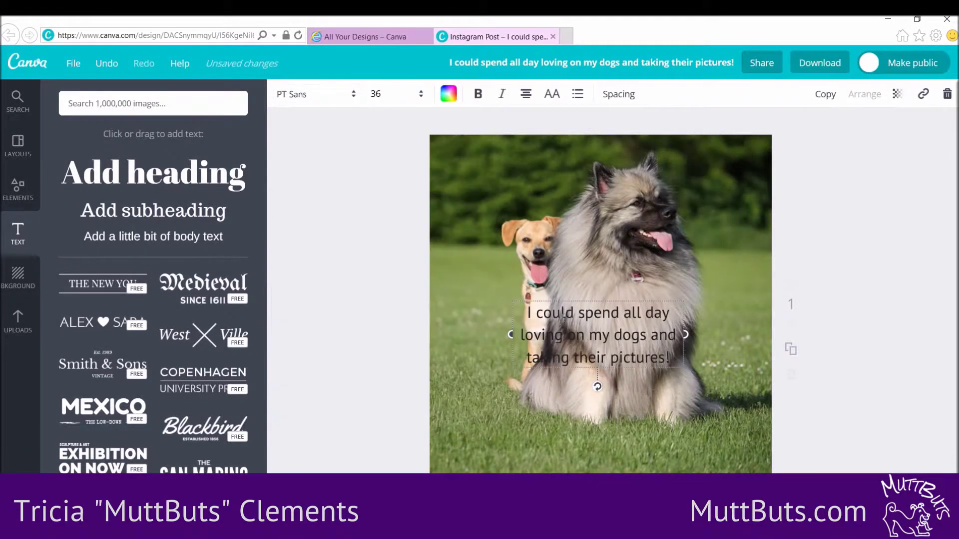
# - Set the caption's font size to 56, then widen its text box slightly and move it up on the photo
pyautogui.click(377, 95)
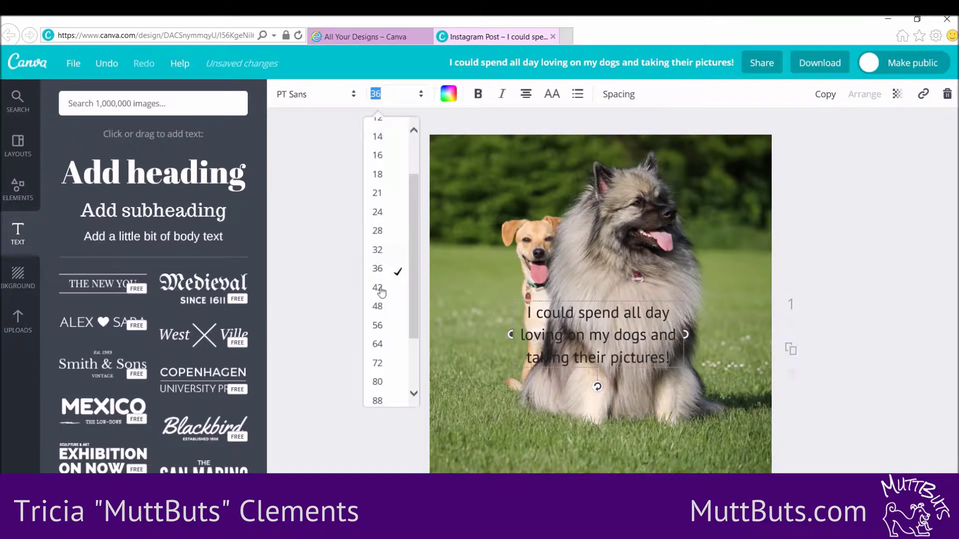
pyautogui.click(378, 326)
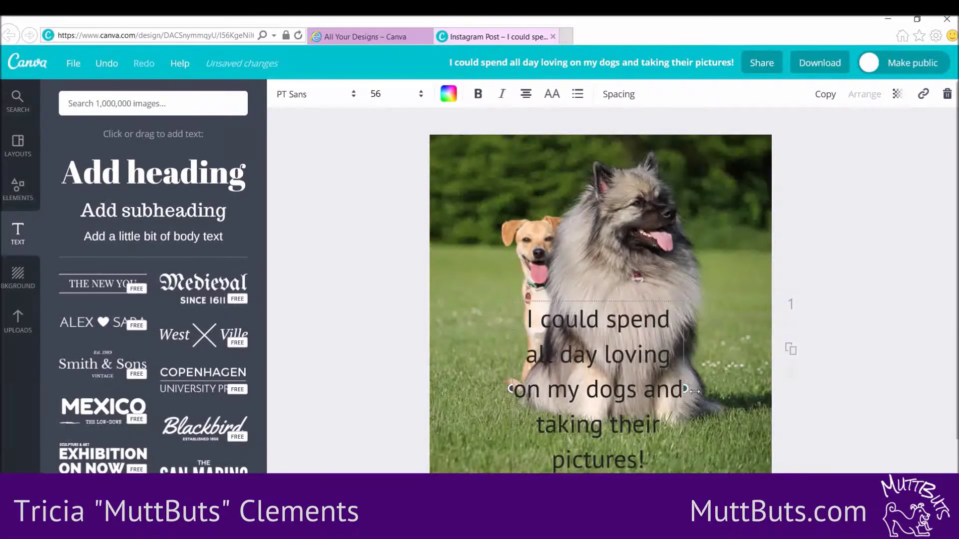
pyautogui.moveTo(685, 389); pyautogui.dragTo(710, 389)
pyautogui.moveTo(671, 454); pyautogui.dragTo(676, 422)
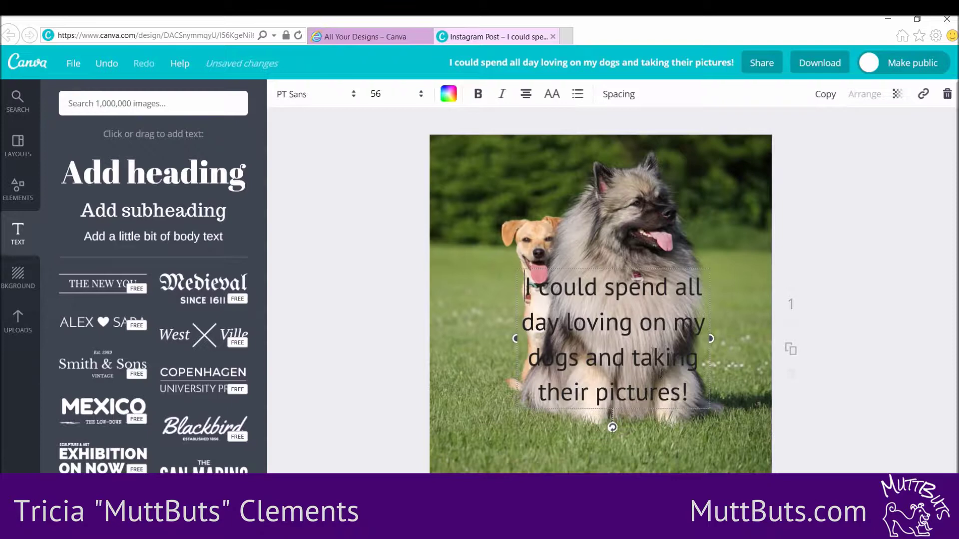
# - Change the caption's text color to white from the default palette
pyautogui.click(449, 102)
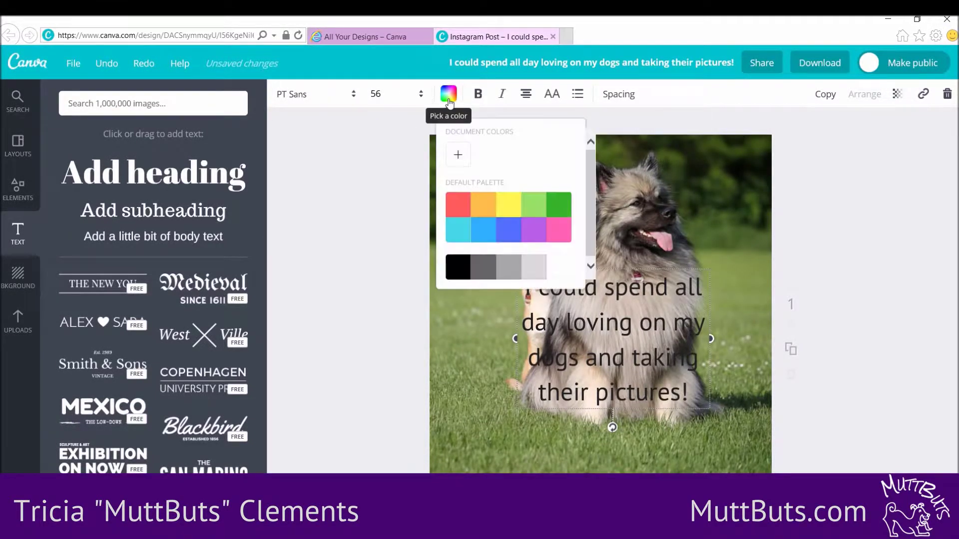
pyautogui.click(567, 272)
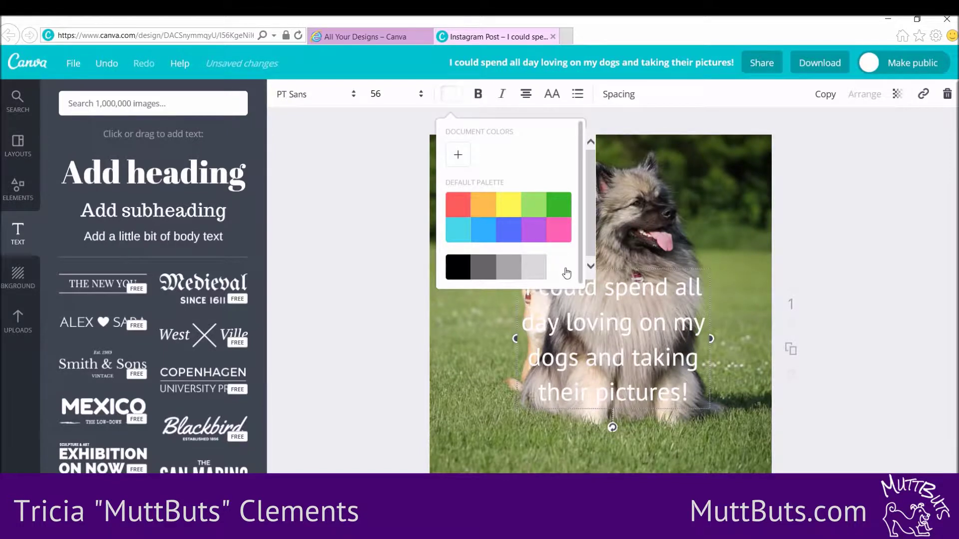
pyautogui.scroll(-1, 562, 258)
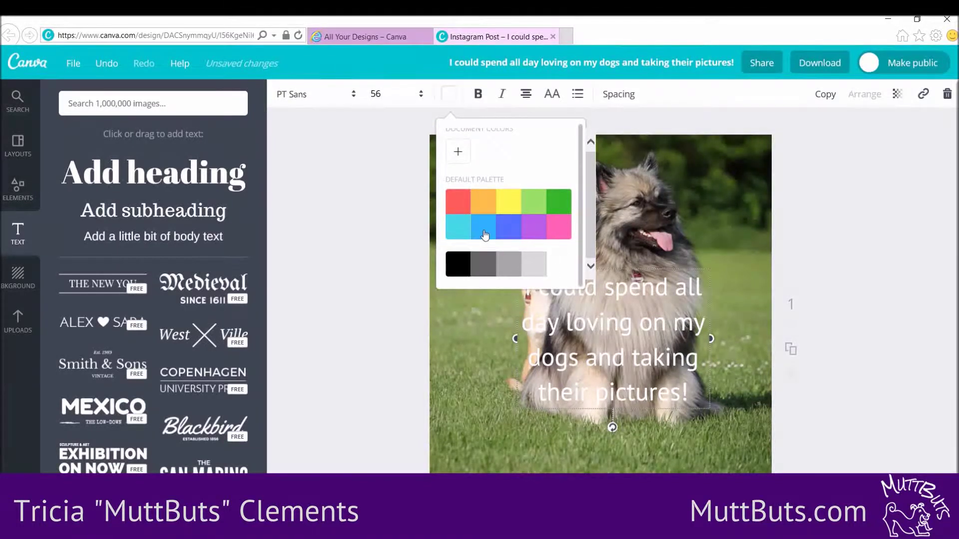
pyautogui.scroll(1, 568, 268)
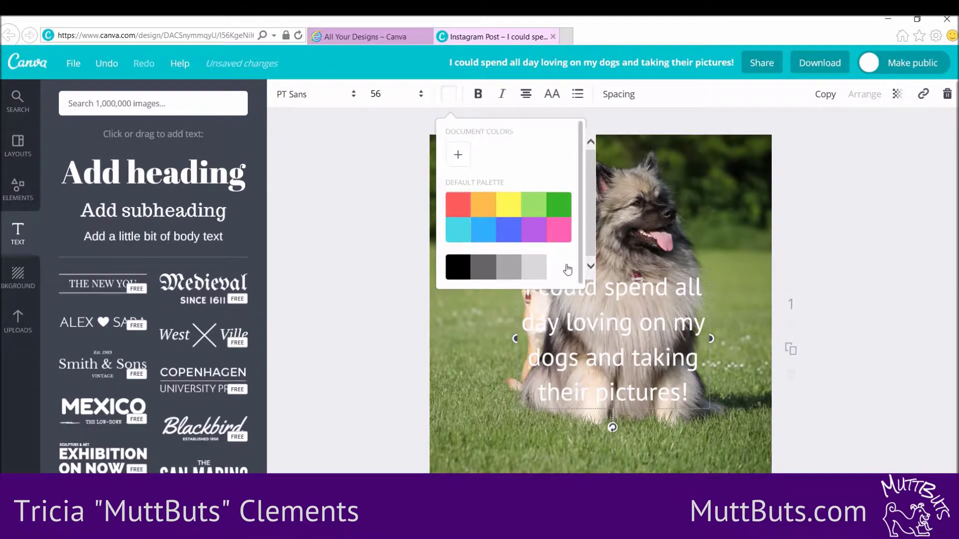
# - Try the custom blue 191eff as the caption's text color, and return the color to white
pyautogui.click(459, 155)
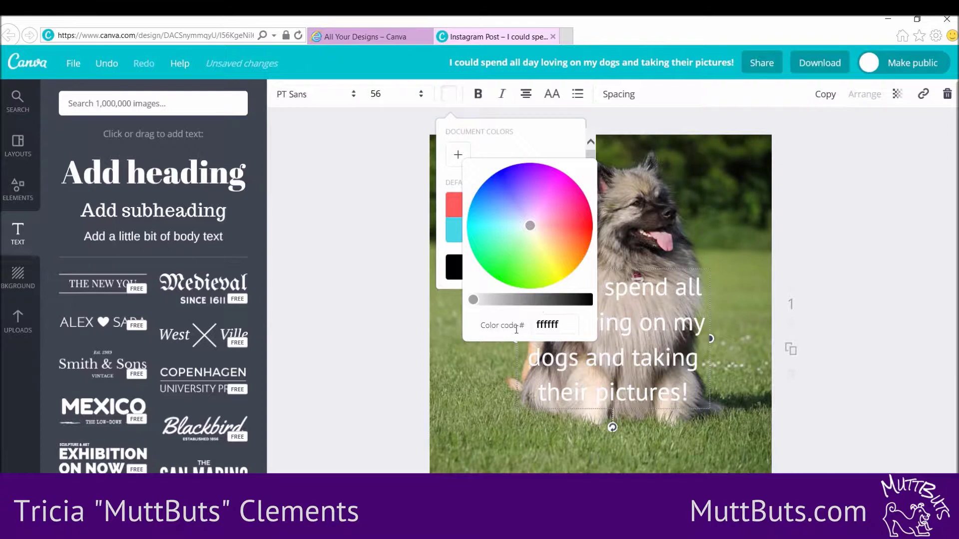
pyautogui.click(562, 325)
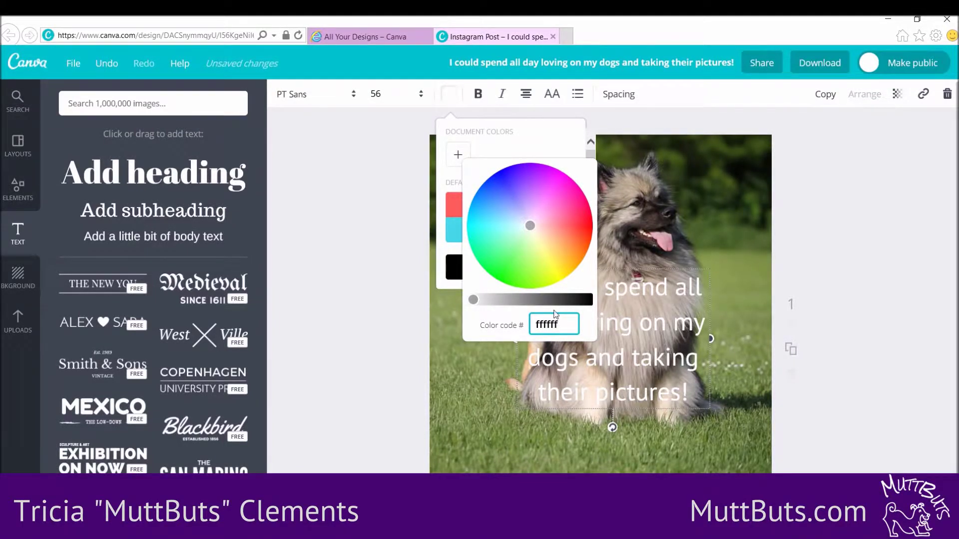
pyautogui.click(503, 182)
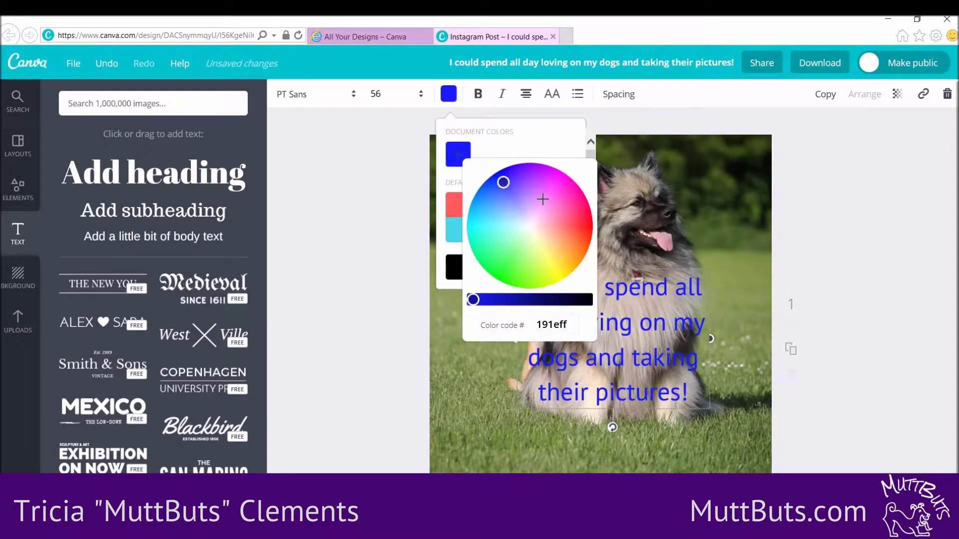
pyautogui.click(530, 226)
pyautogui.click(600, 308)
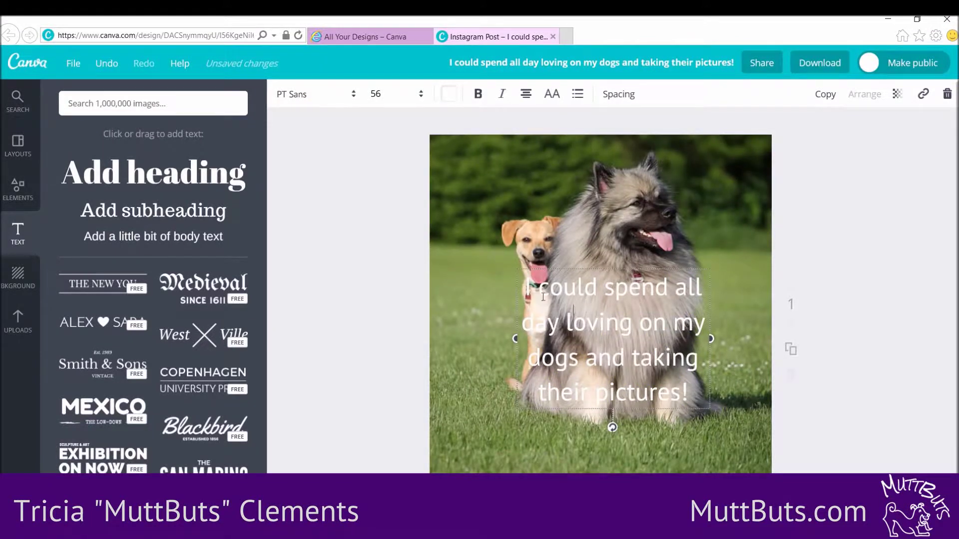
# - Select the caption's entire text and open its spacing settings
pyautogui.moveTo(531, 289); pyautogui.dragTo(692, 393)
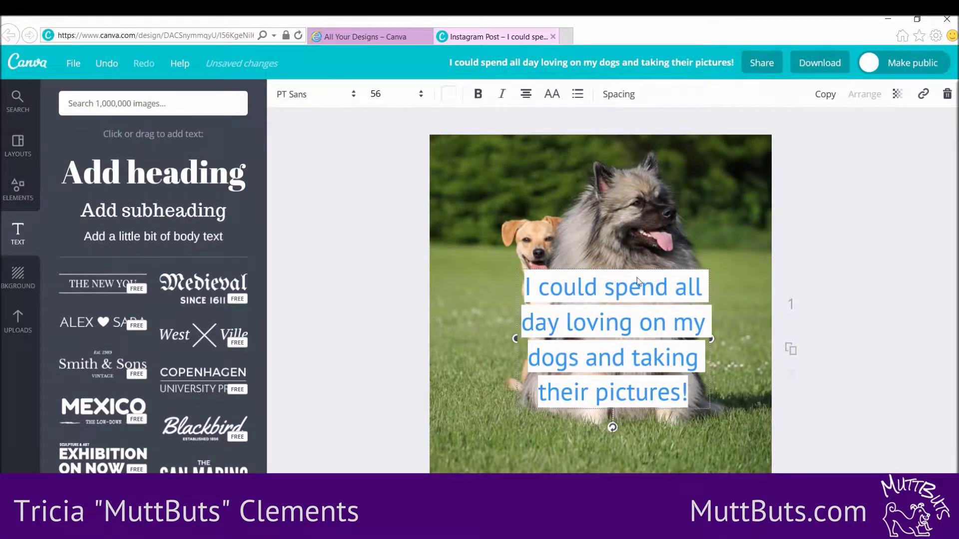
pyautogui.click(627, 98)
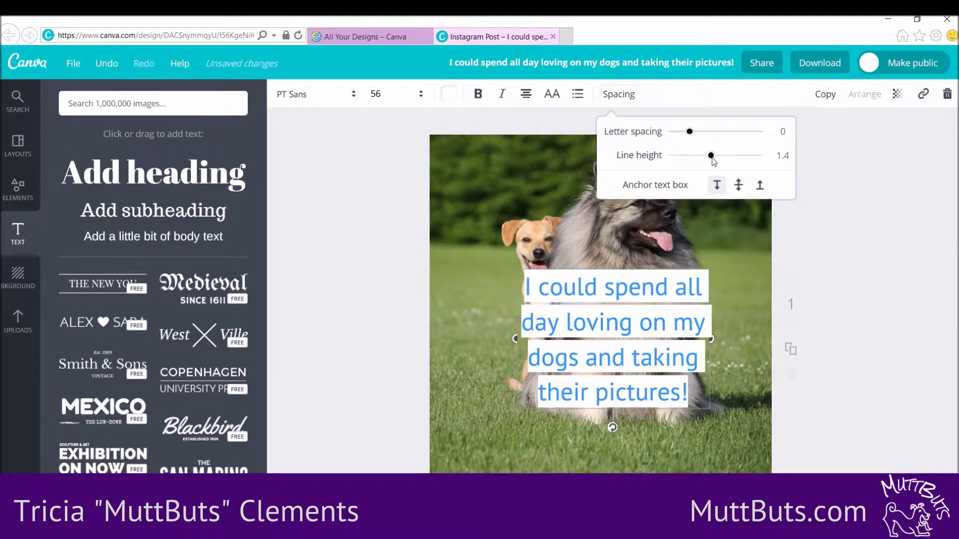
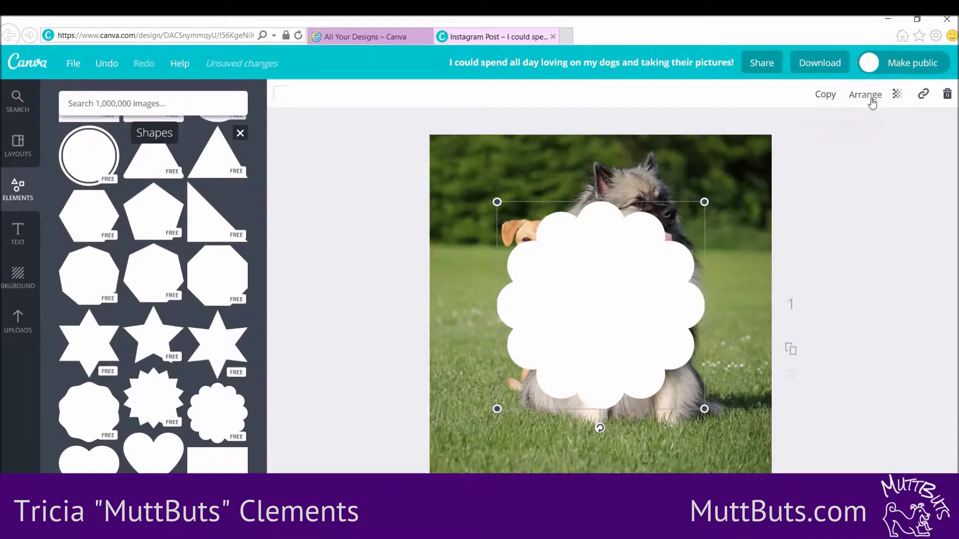
# - Send the white scalloped shape behind the caption
pyautogui.click(872, 100)
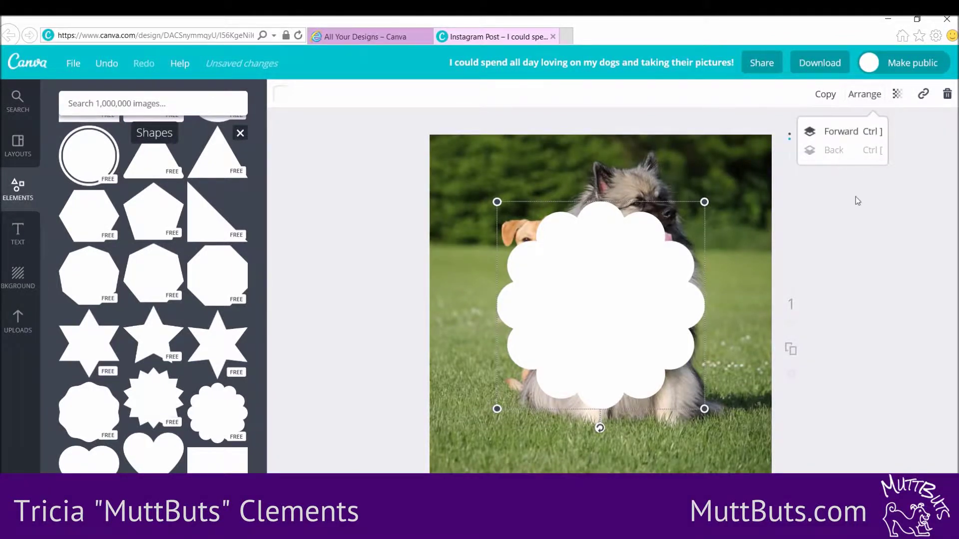
# - Recolor the caption green from the default palette, and darken it to the custom color 2a8f20
pyautogui.doubleClick(586, 342)
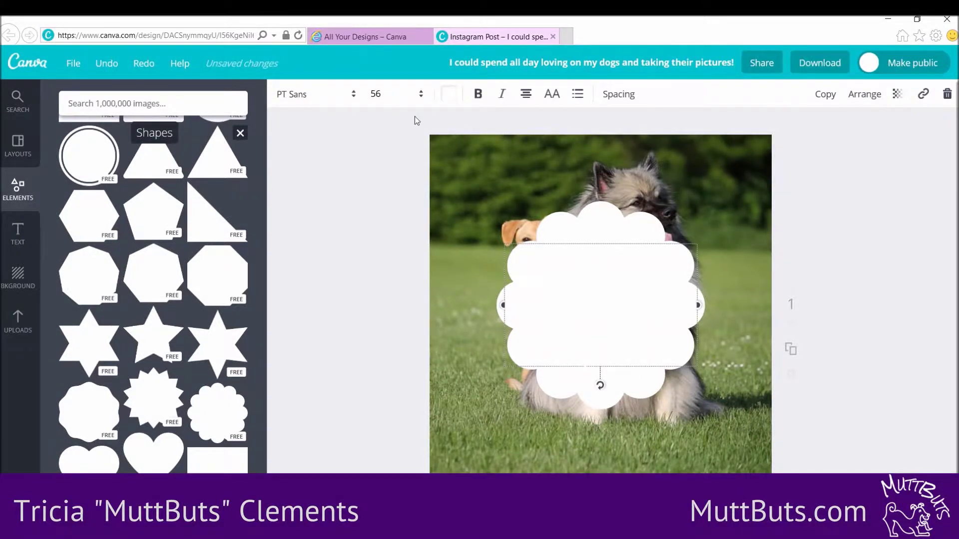
pyautogui.click(451, 96)
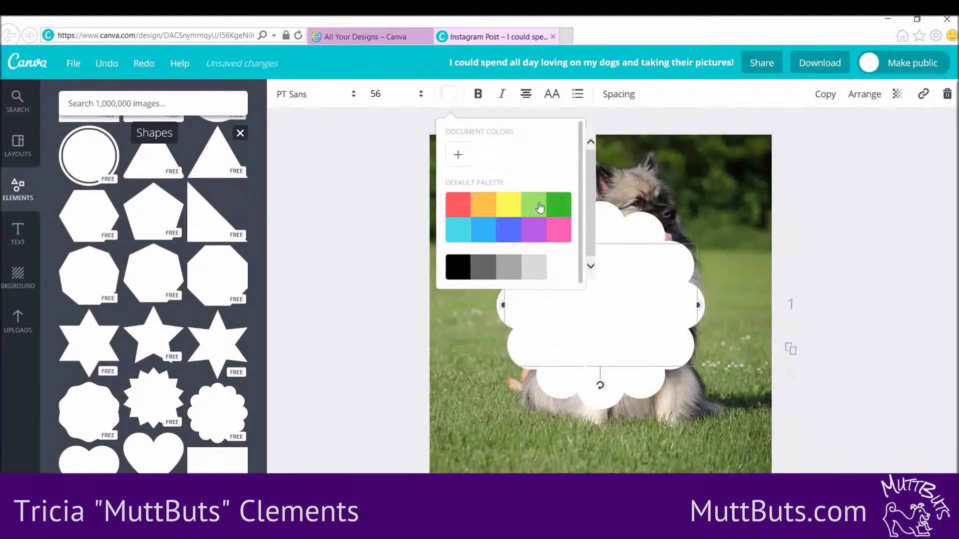
pyautogui.click(555, 206)
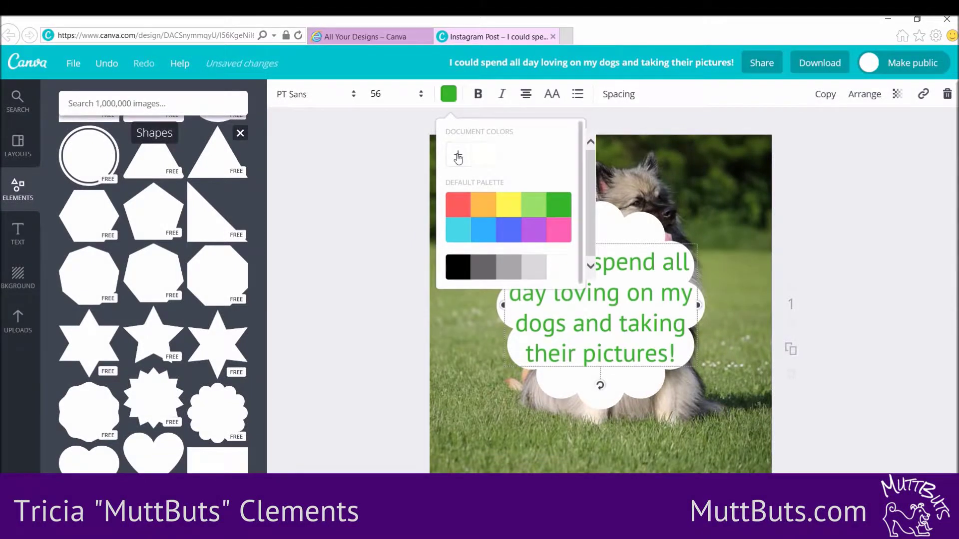
pyautogui.click(458, 155)
pyautogui.click(522, 299)
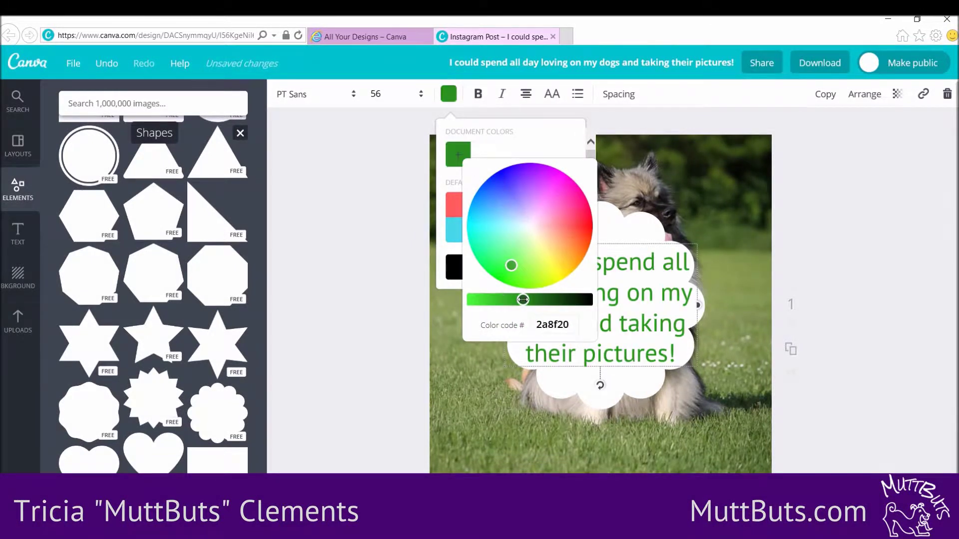
pyautogui.click(932, 296)
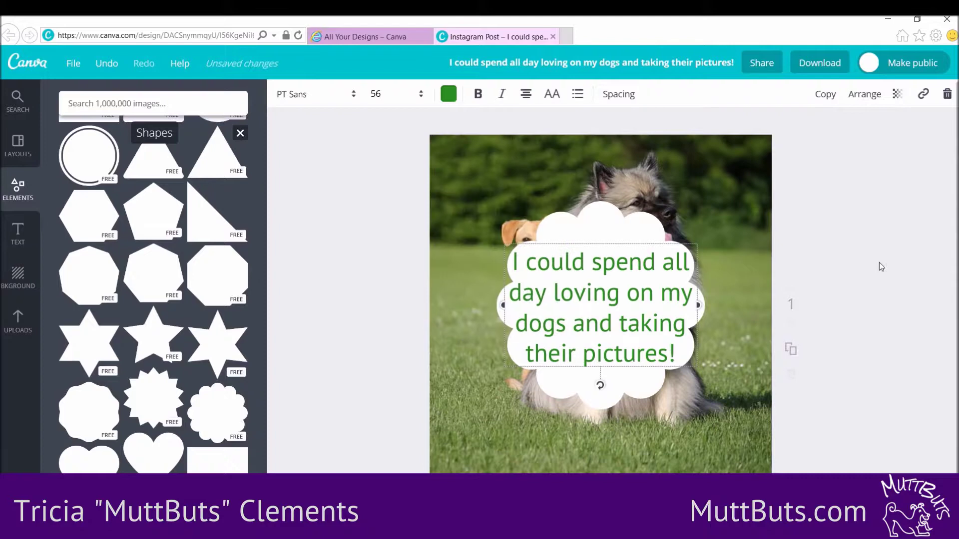
pyautogui.click(894, 325)
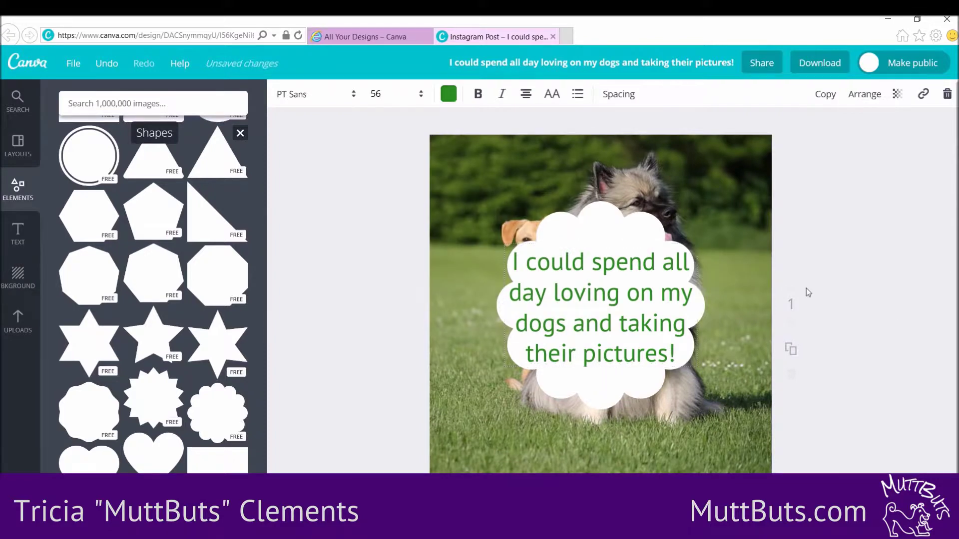
# - Set the white scalloped shape's transparency to 41 and enlarge the shape around the caption
pyautogui.click(623, 226)
pyautogui.click(634, 334)
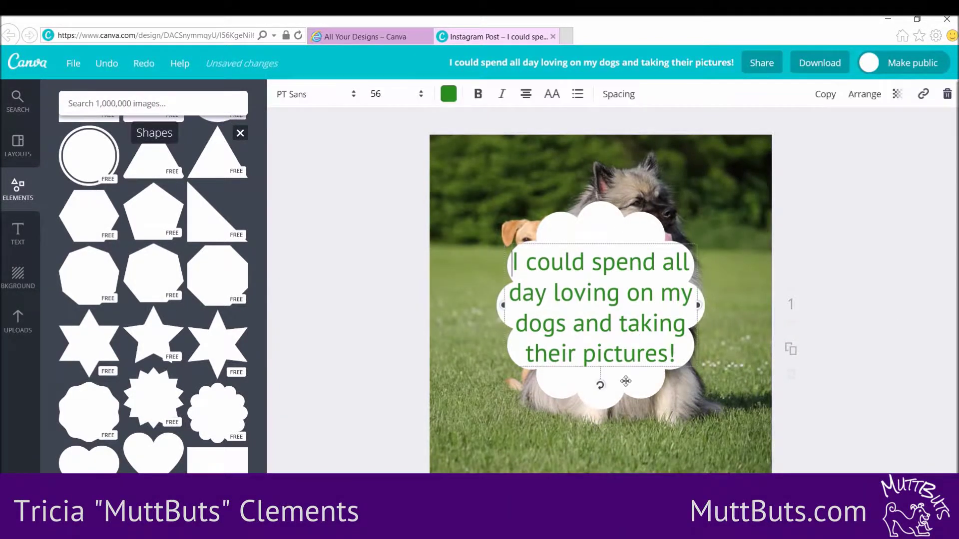
pyautogui.click(626, 392)
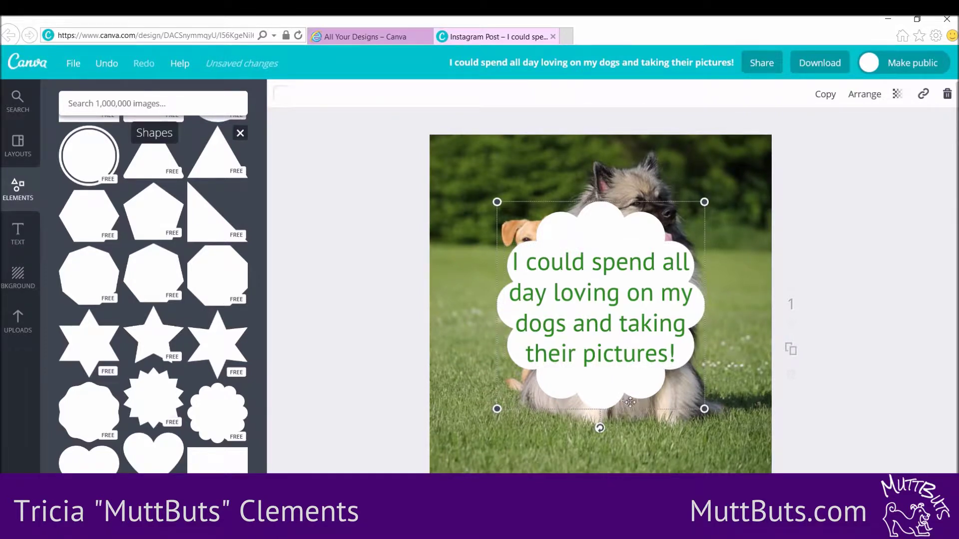
pyautogui.click(599, 316)
pyautogui.click(612, 392)
pyautogui.click(897, 95)
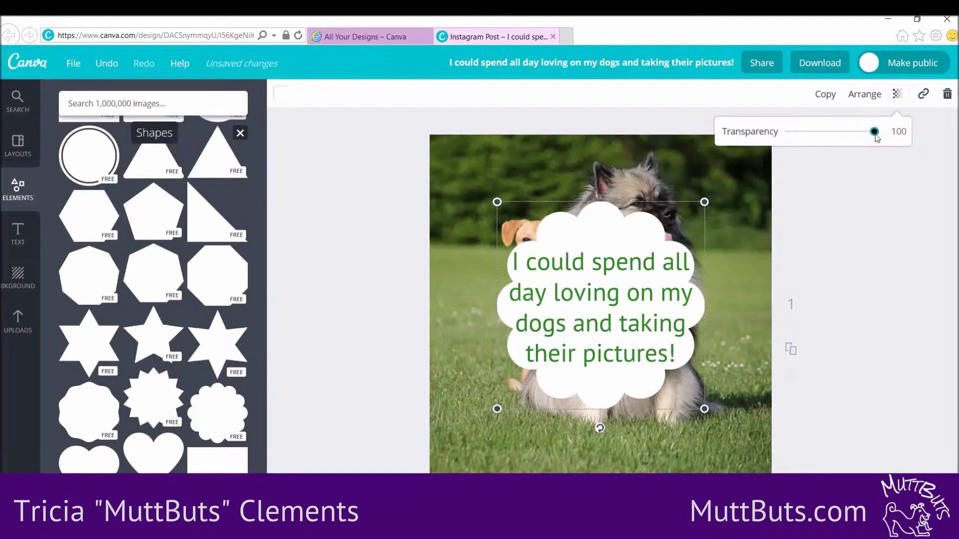
pyautogui.moveTo(873, 135); pyautogui.dragTo(815, 132)
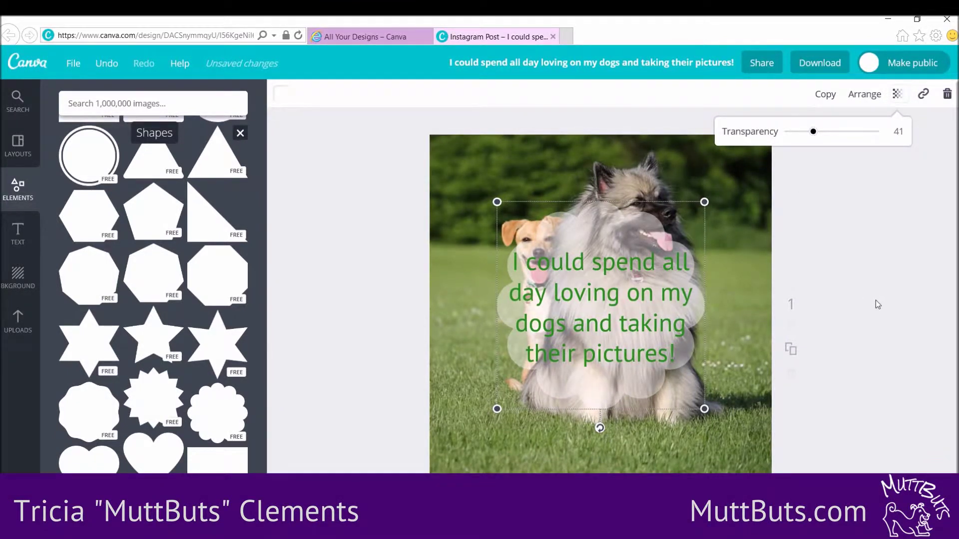
pyautogui.click(800, 287)
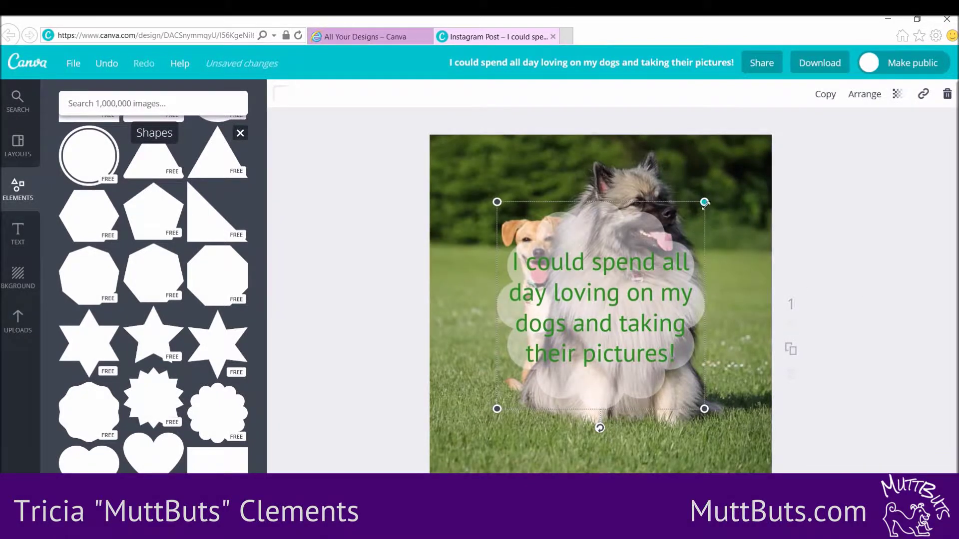
pyautogui.moveTo(705, 202); pyautogui.dragTo(789, 144)
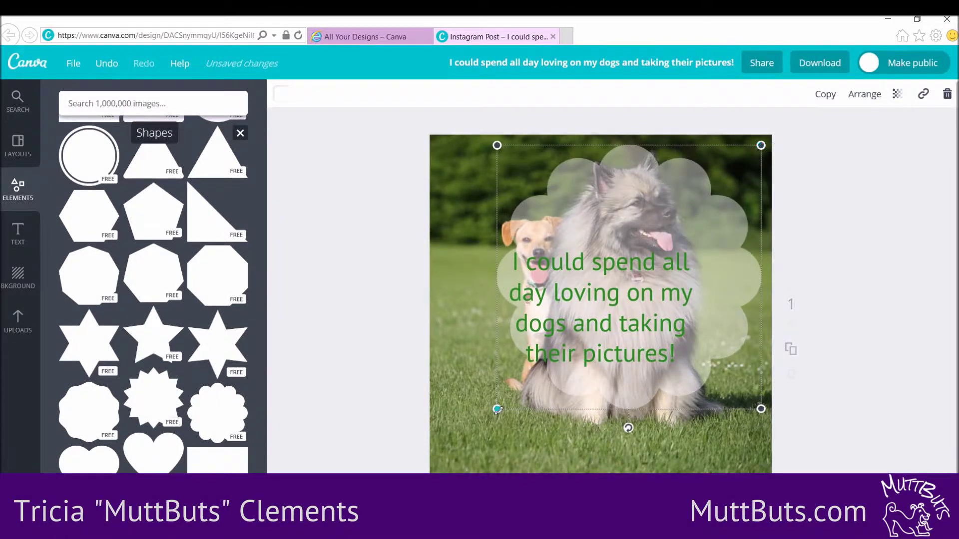
# - Set the caption's font size to 72 and move its text box up to the middle of the scalloped shape
pyautogui.click(609, 344)
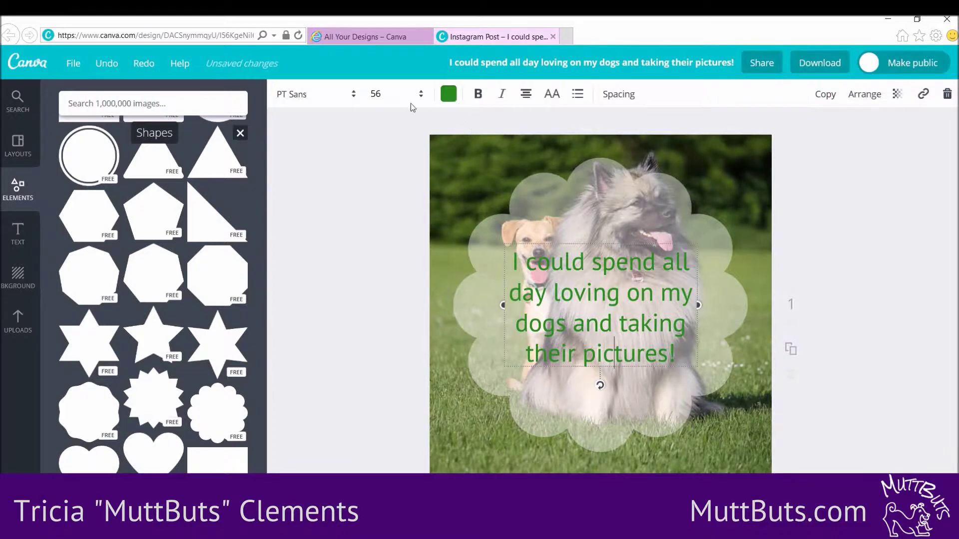
pyautogui.click(376, 94)
pyautogui.click(396, 306)
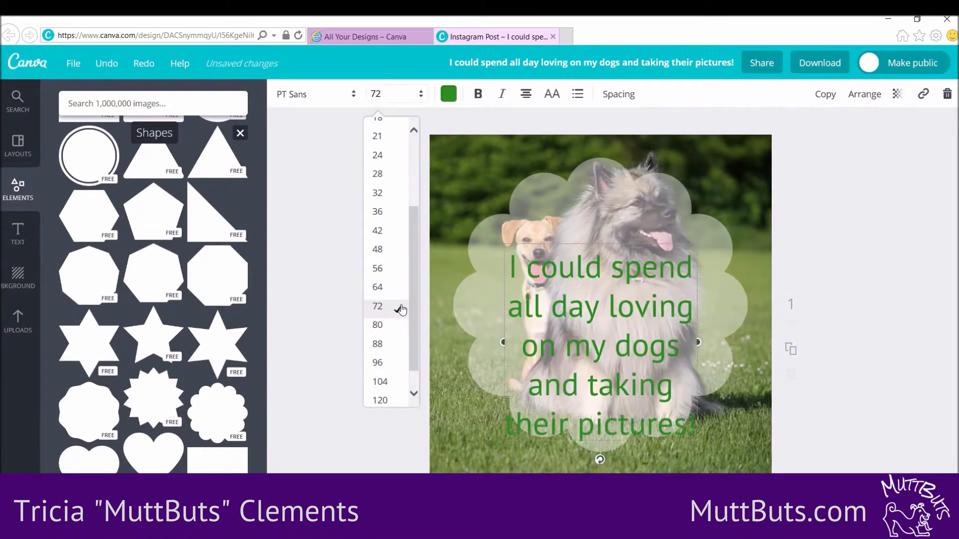
pyautogui.moveTo(569, 446); pyautogui.dragTo(571, 410)
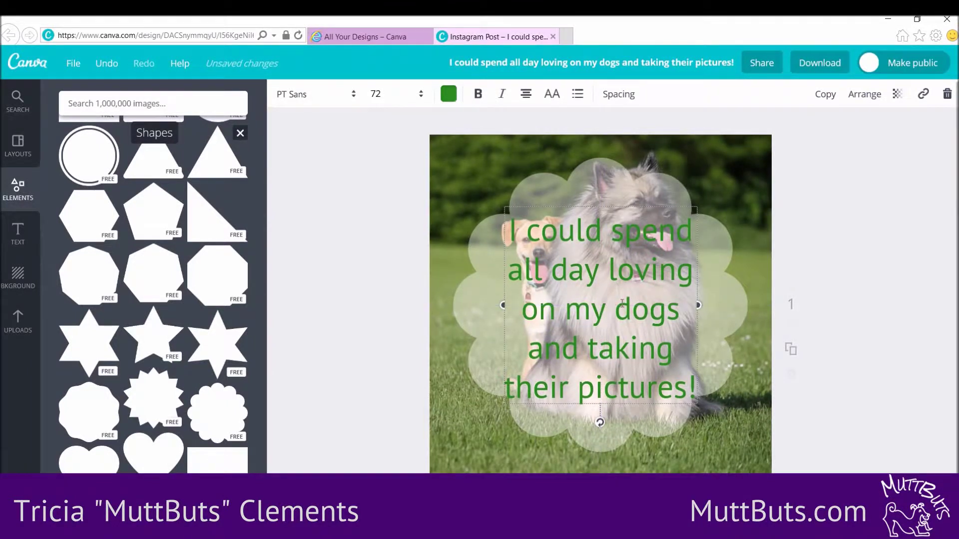
# - Set the caption's line height to 1.03 and recentre the text within the scalloped shape
pyautogui.click(618, 97)
pyautogui.moveTo(704, 159); pyautogui.dragTo(691, 156)
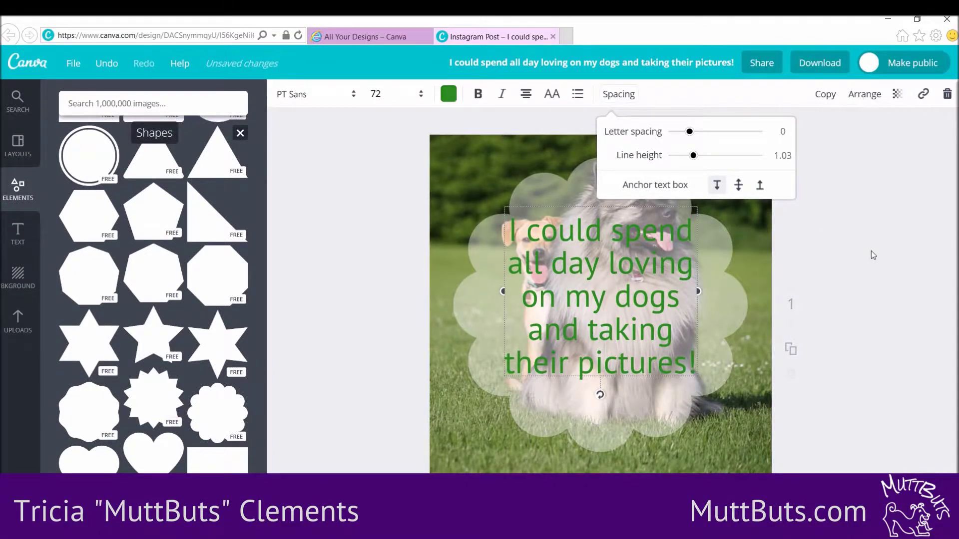
pyautogui.click(892, 280)
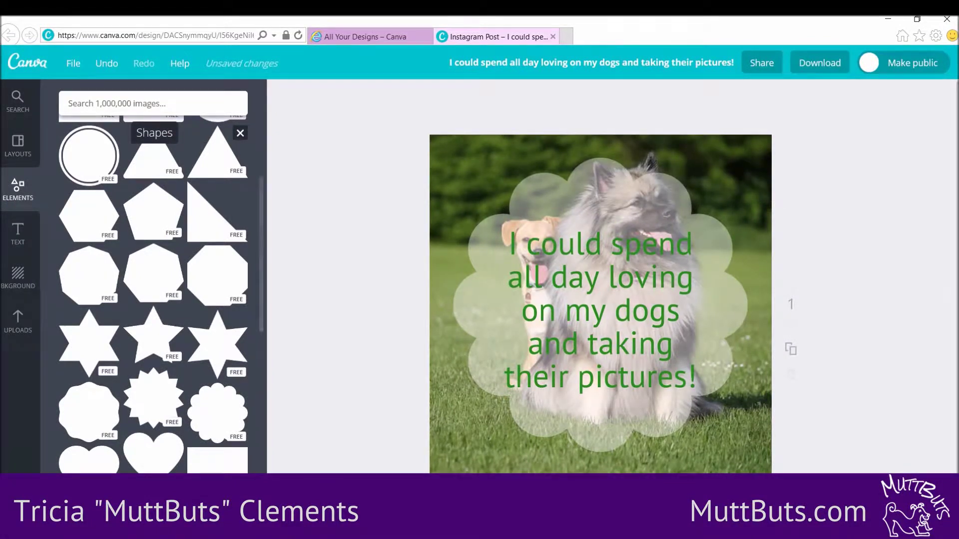
# - Add the white MuttButs logo from the uploaded images to the design
pyautogui.click(18, 321)
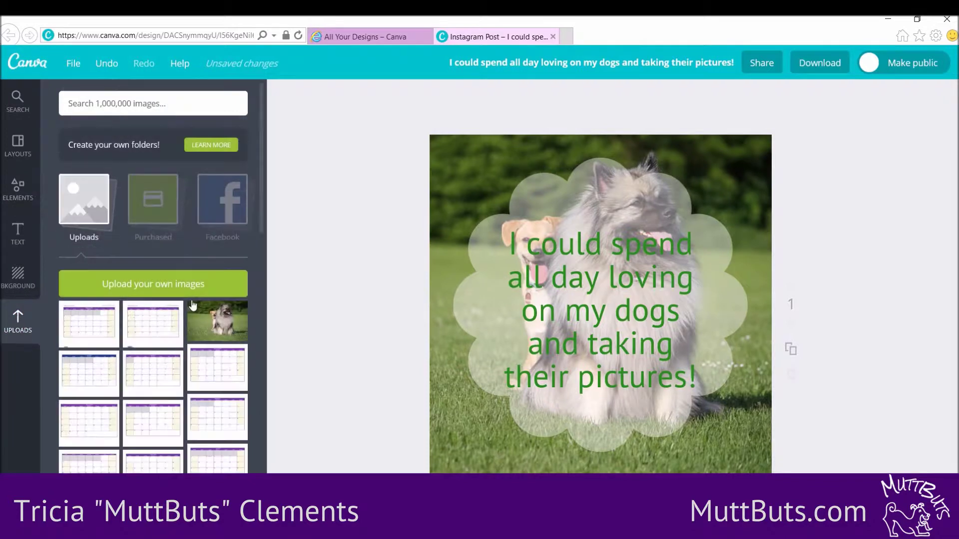
pyautogui.scroll(-15, 96, 223)
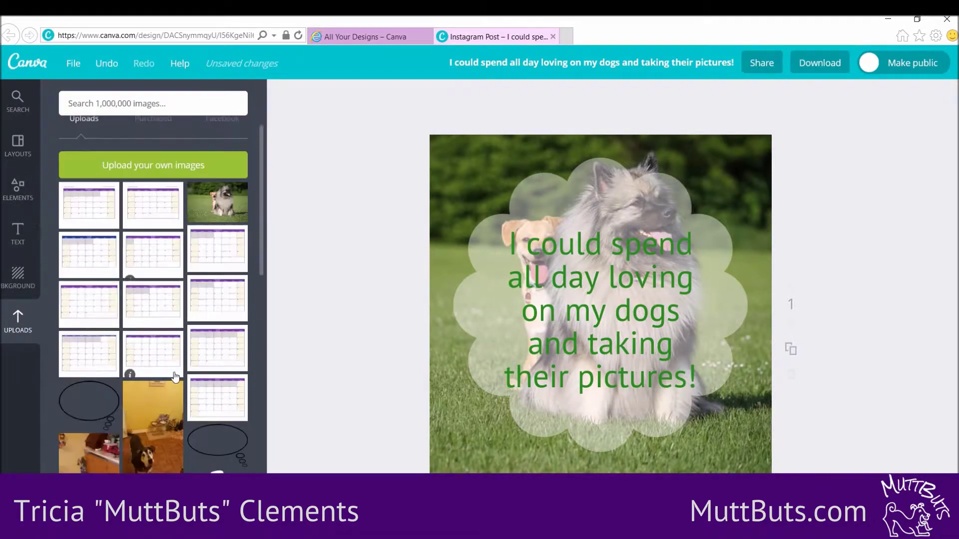
pyautogui.scroll(-3, 190, 407)
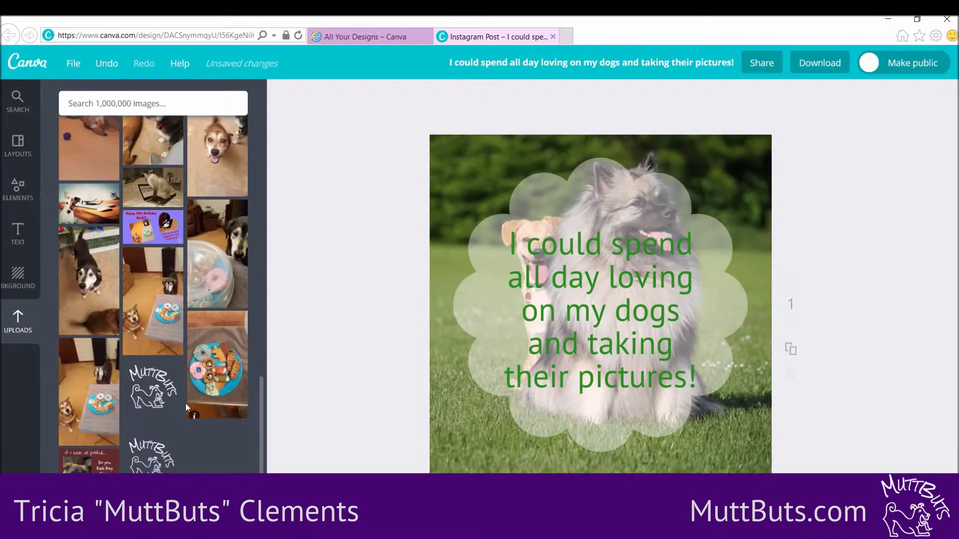
pyautogui.click(150, 458)
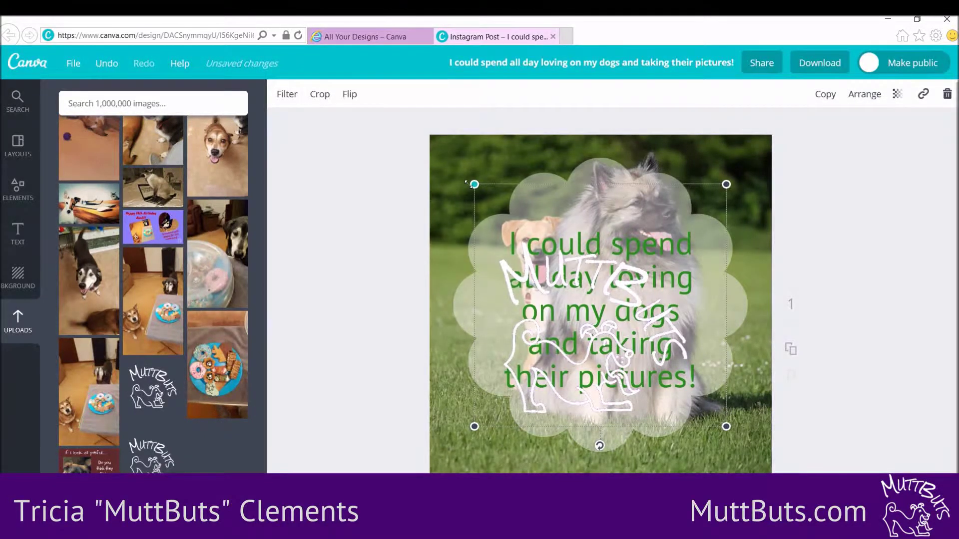
# - Shrink the MuttButs logo and place it in the photo's lower-right corner
pyautogui.moveTo(473, 185); pyautogui.dragTo(642, 345)
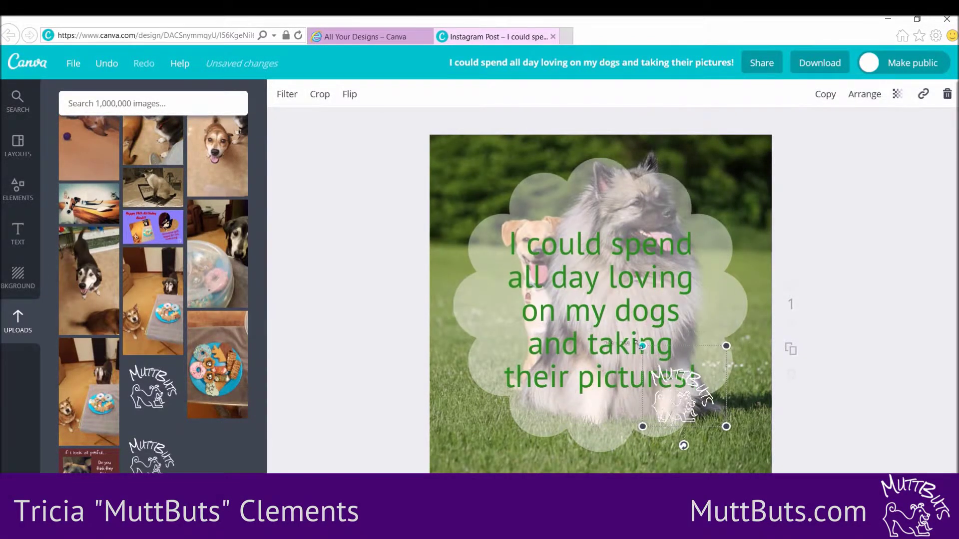
pyautogui.moveTo(665, 393); pyautogui.dragTo(715, 438)
pyautogui.moveTo(698, 394); pyautogui.dragTo(711, 409)
pyautogui.click(867, 463)
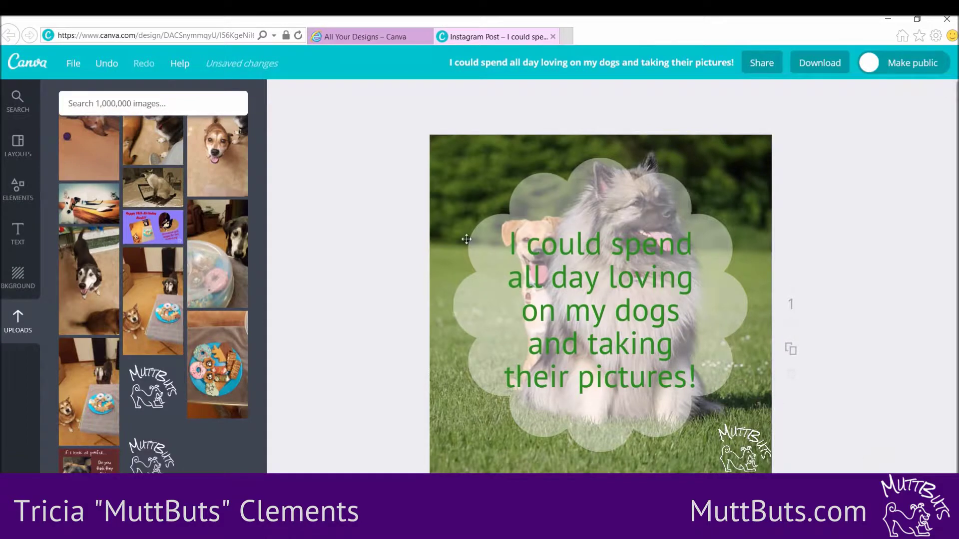
# - Make the scalloped shape behind the caption slightly more transparent
pyautogui.click(626, 187)
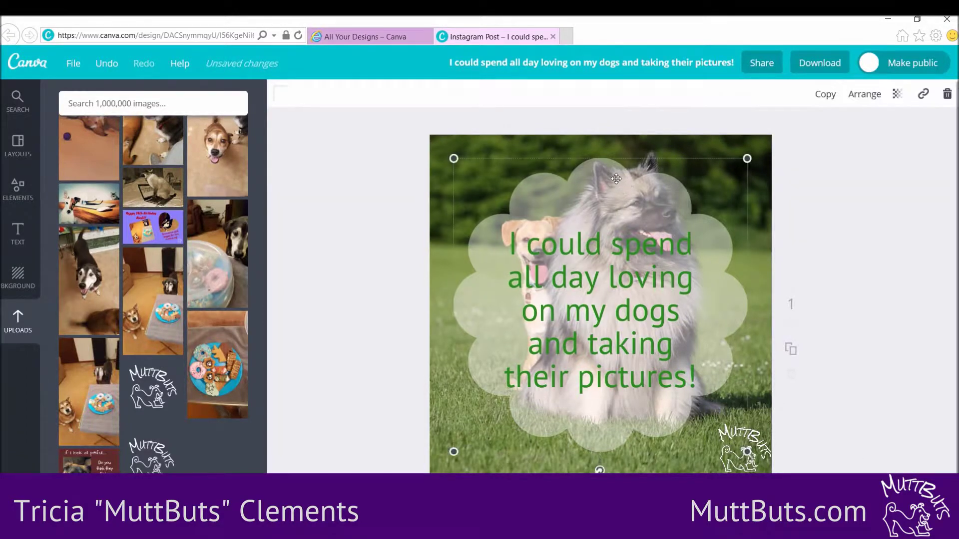
pyautogui.click(898, 94)
pyautogui.moveTo(824, 131)
pyautogui.mouseDown()
pyautogui.moveTo(792, 132)
pyautogui.moveTo(810, 131)
pyautogui.mouseUp()
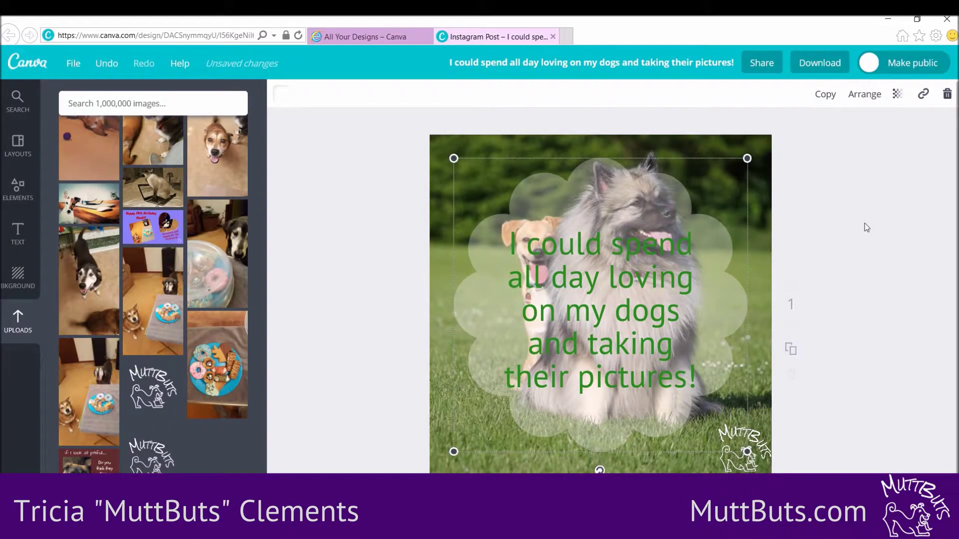
pyautogui.click(864, 223)
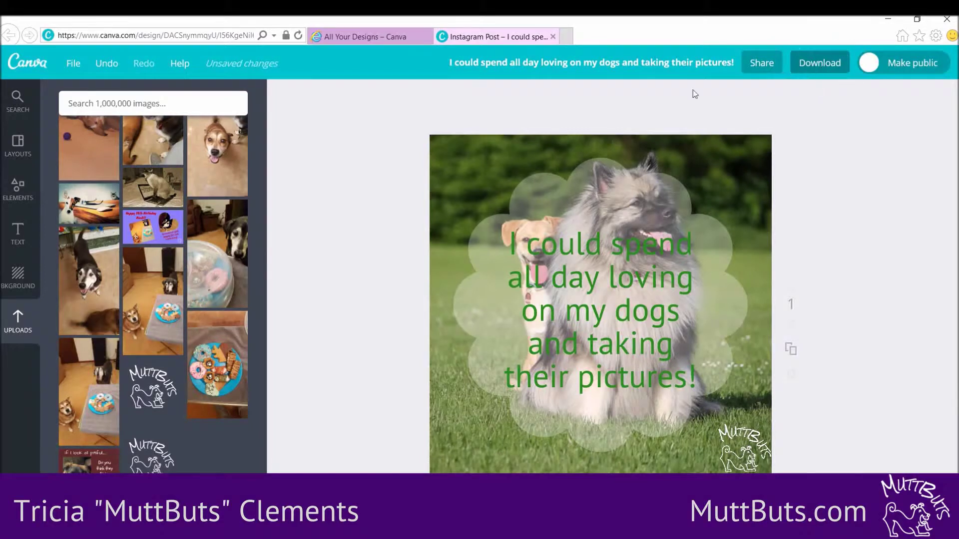
# - Open the design title for editing and close it with the existing title kept
pyautogui.click(690, 62)
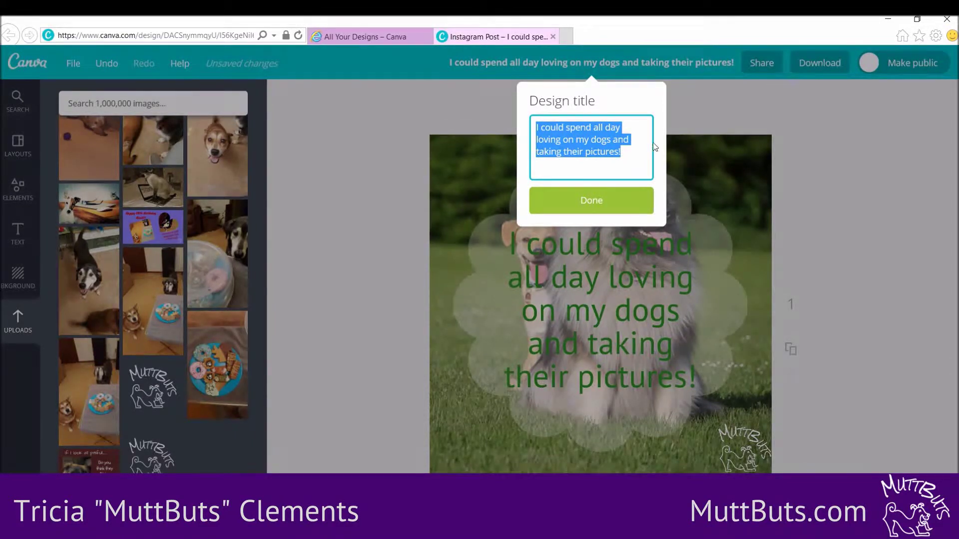
pyautogui.click(633, 153)
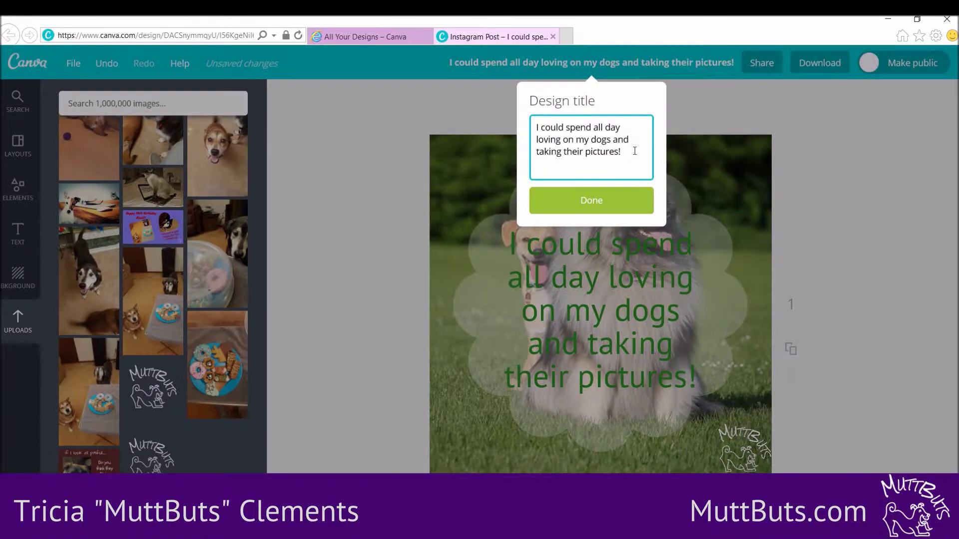
pyautogui.click(607, 205)
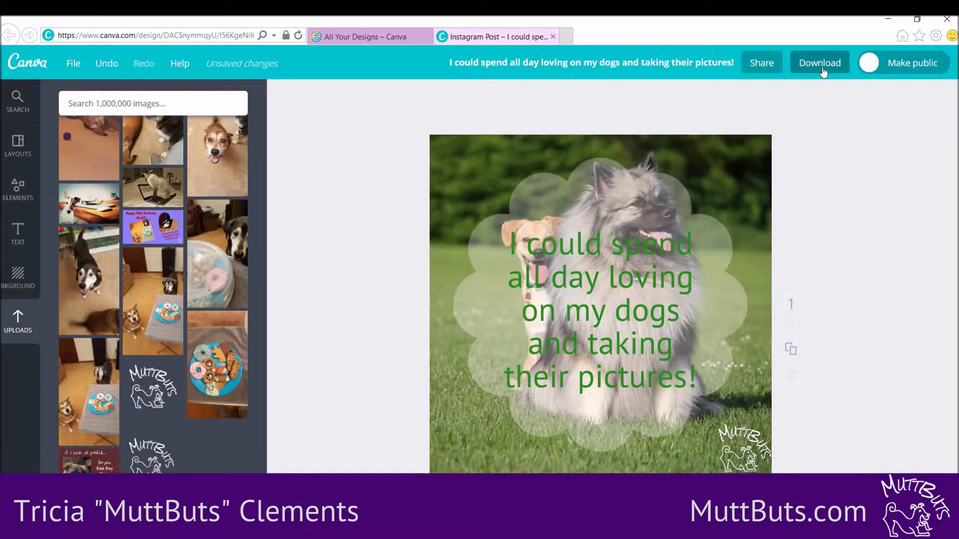
# - Download the finished Instagram post as a PNG and dismiss the download dialog
pyautogui.click(822, 67)
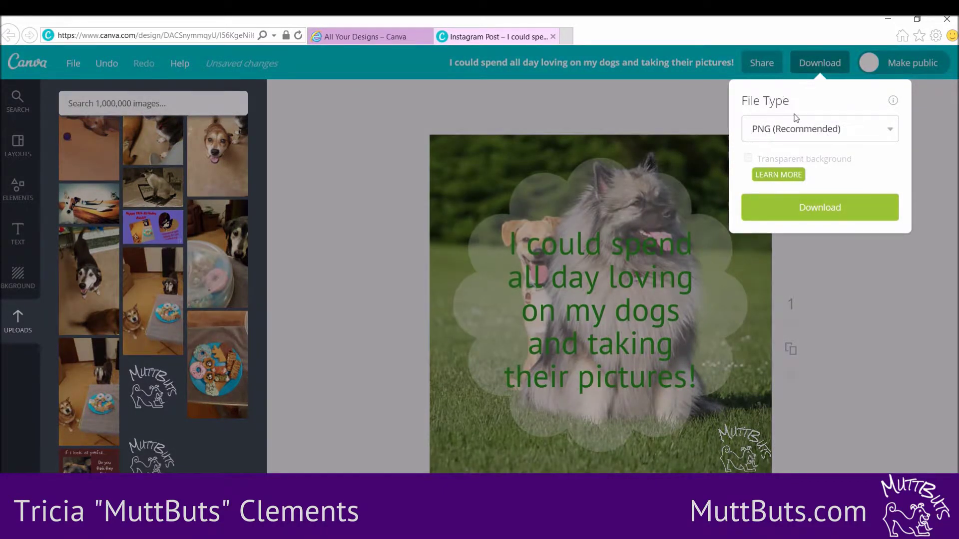
pyautogui.click(838, 138)
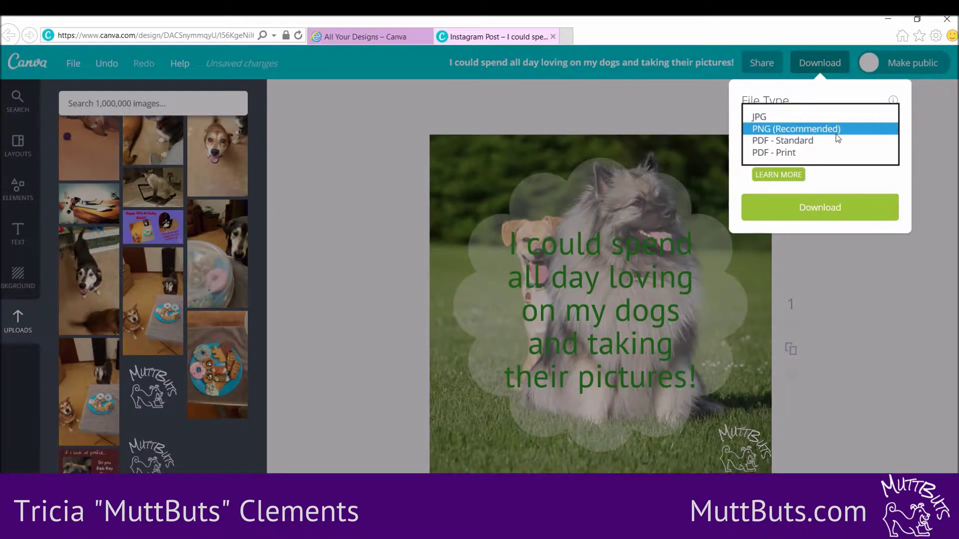
pyautogui.click(854, 127)
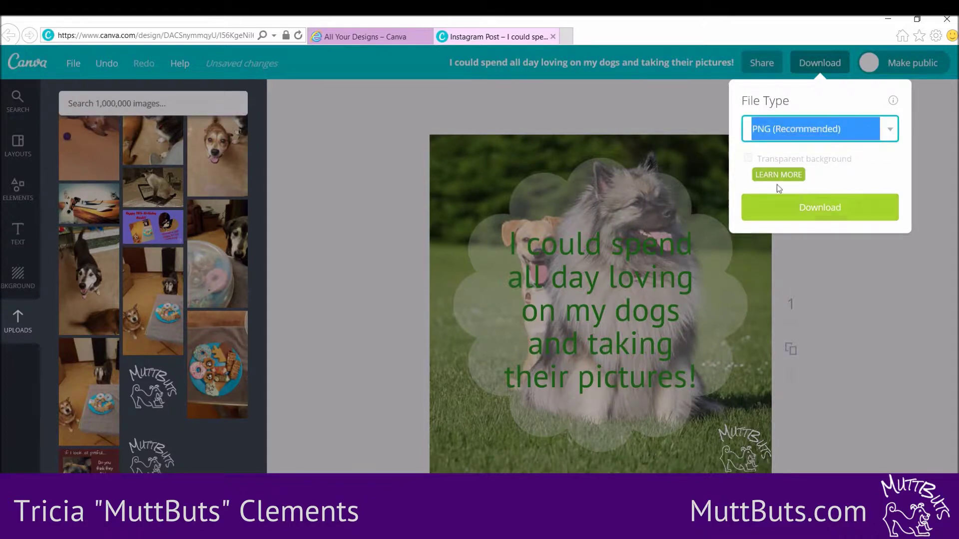
pyautogui.click(834, 214)
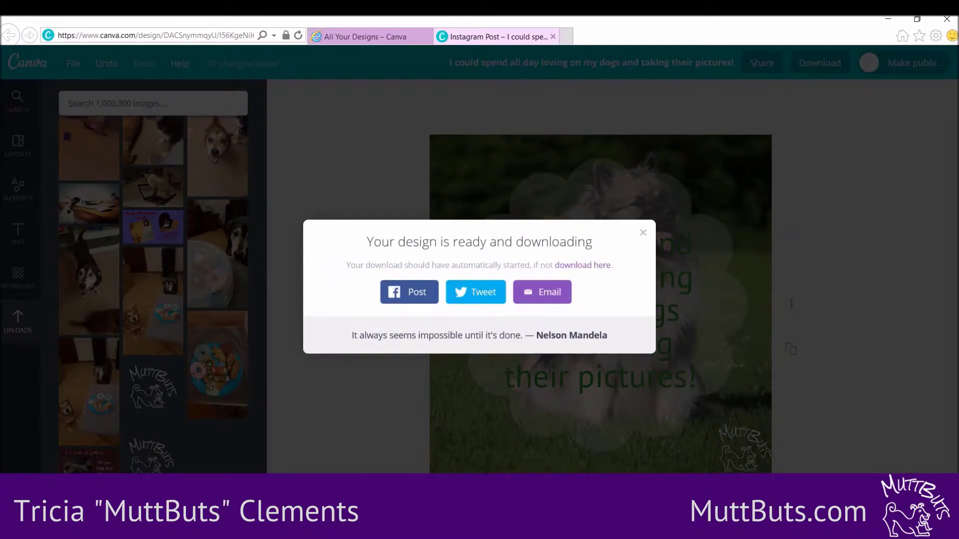
pyautogui.click(644, 232)
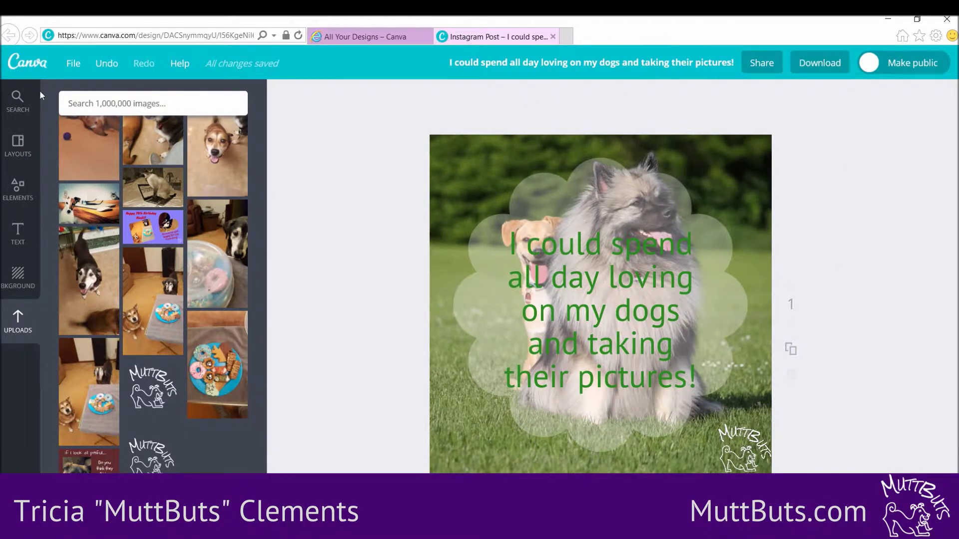
pyautogui.click(864, 144)
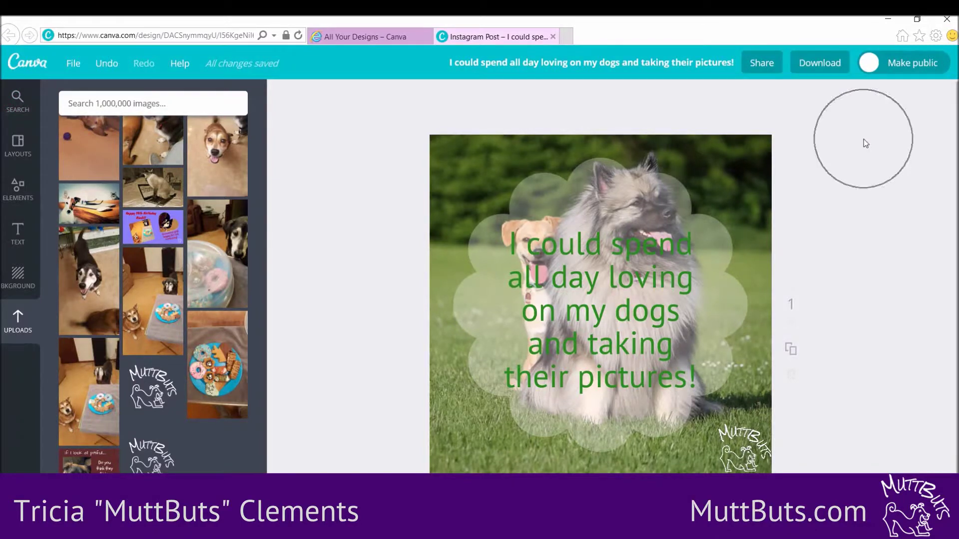
# - Return to the page with all designs and open the full list of design types
pyautogui.click(31, 65)
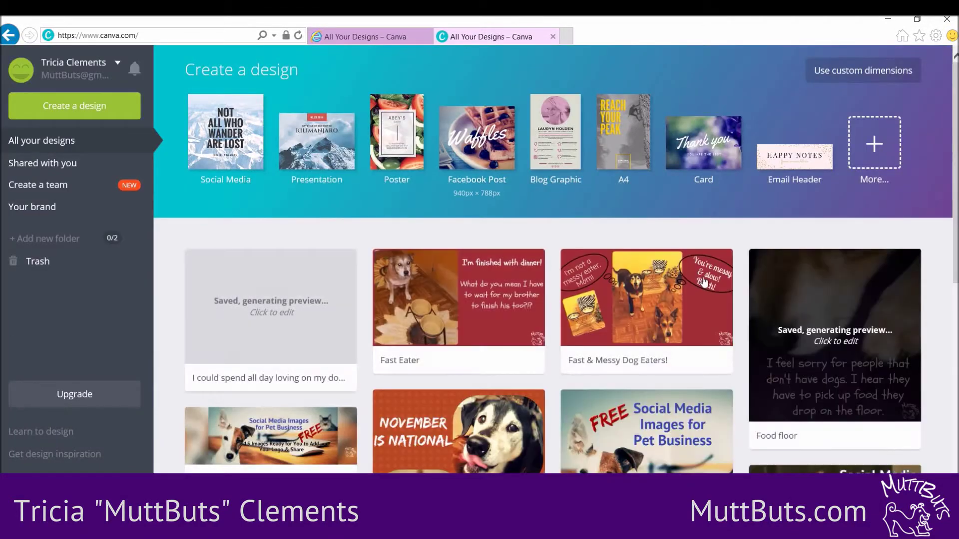
pyautogui.scroll(-2, 749, 164)
pyautogui.scroll(2, 749, 165)
pyautogui.click(884, 149)
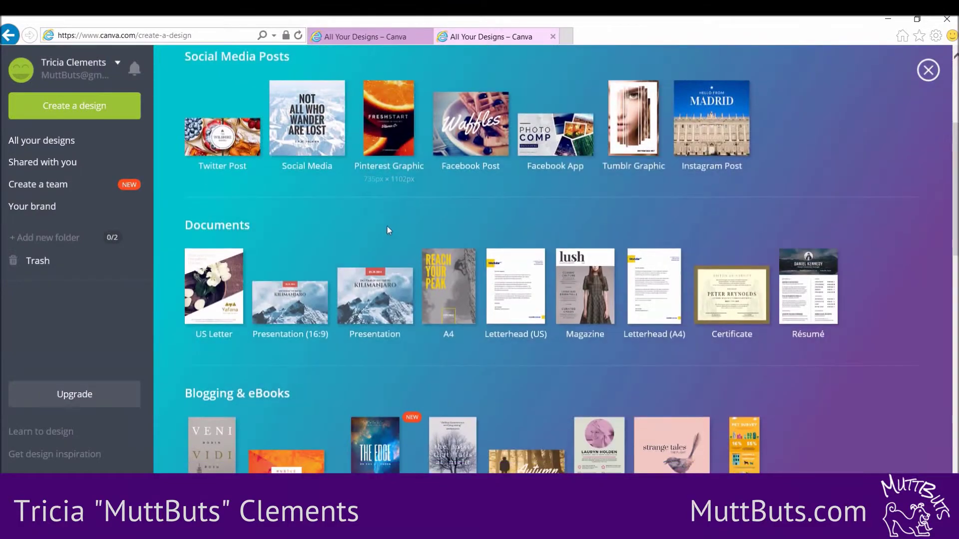
# - Look through the available design types, from social media posts and documents to blogging and marketing materials
pyautogui.click(481, 227)
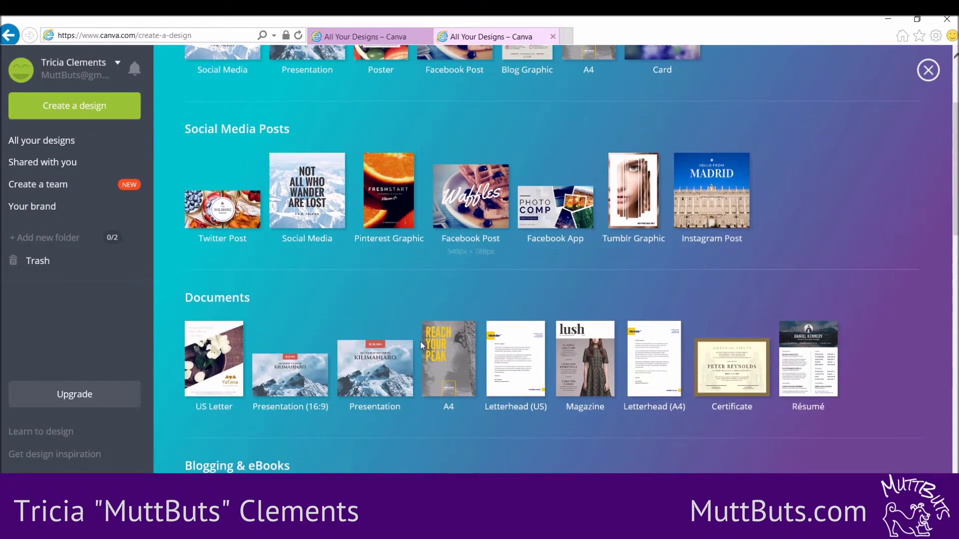
pyautogui.scroll(-2, 422, 341)
pyautogui.scroll(-3, 438, 338)
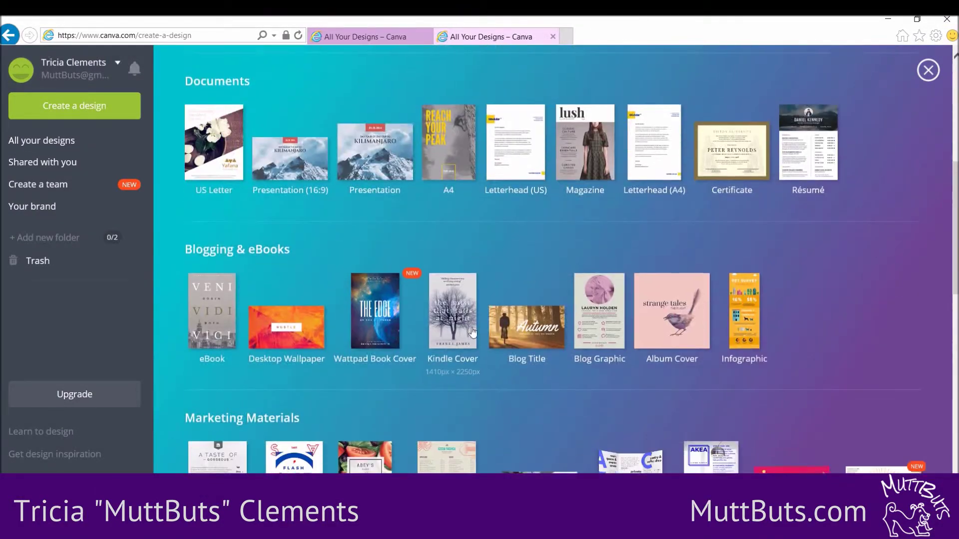
pyautogui.click(527, 354)
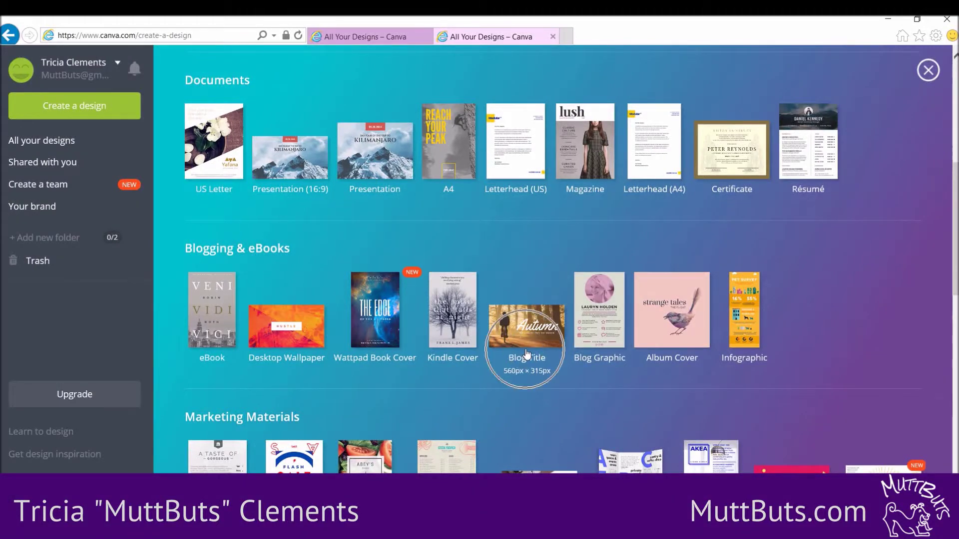
pyautogui.scroll(-2, 697, 360)
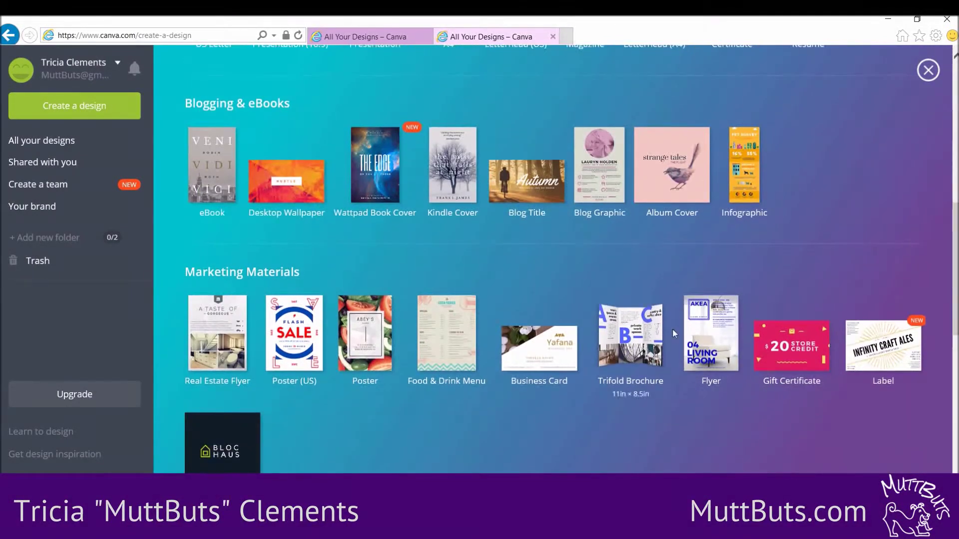
pyautogui.scroll(8, 625, 439)
pyautogui.scroll(1, 708, 386)
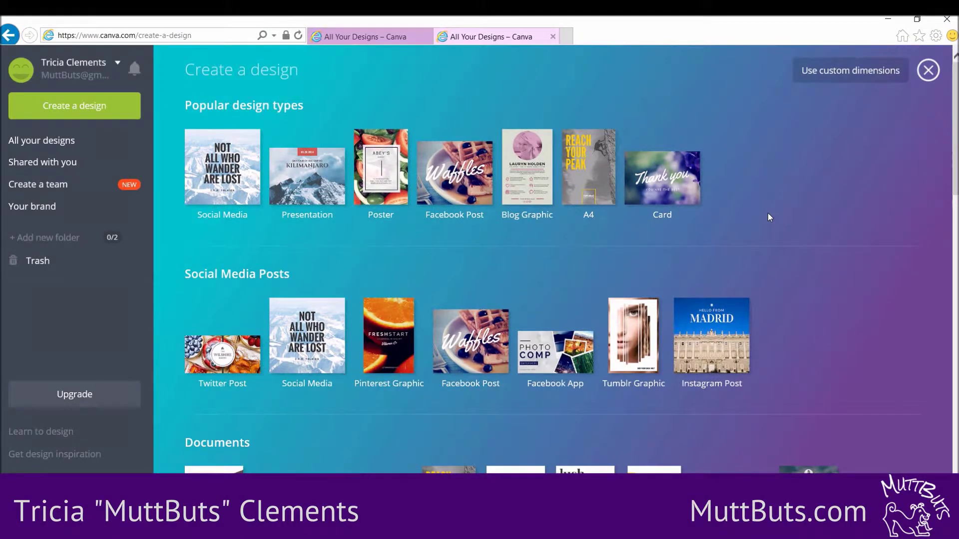
pyautogui.scroll(-1, 770, 286)
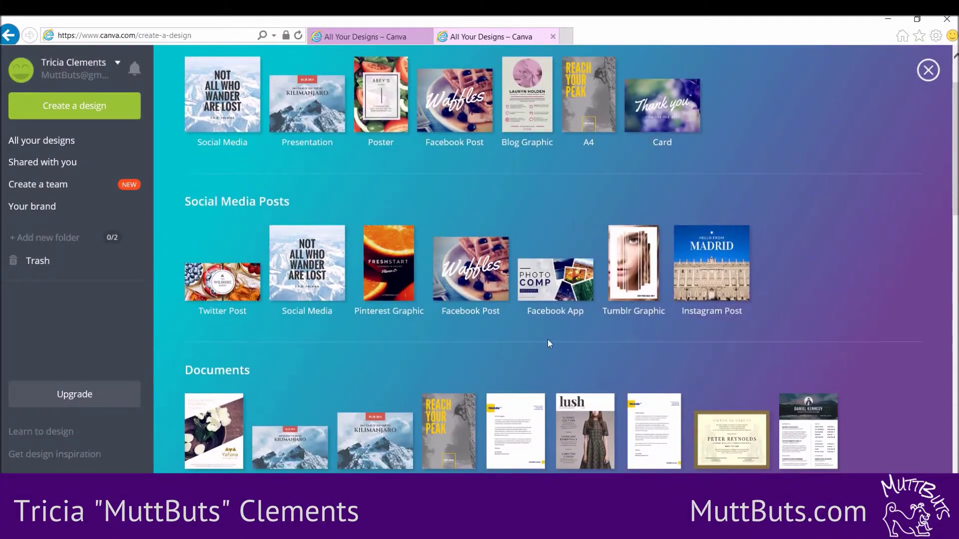
# - Create a new Facebook Post design and apply the free teal concert layout with the guitarist in the desert
pyautogui.click(485, 287)
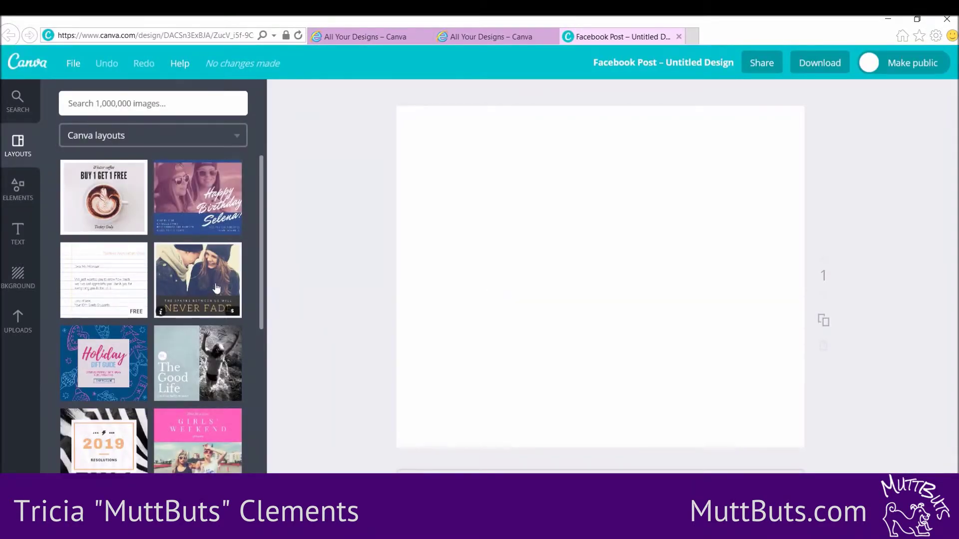
pyautogui.scroll(-5, 200, 385)
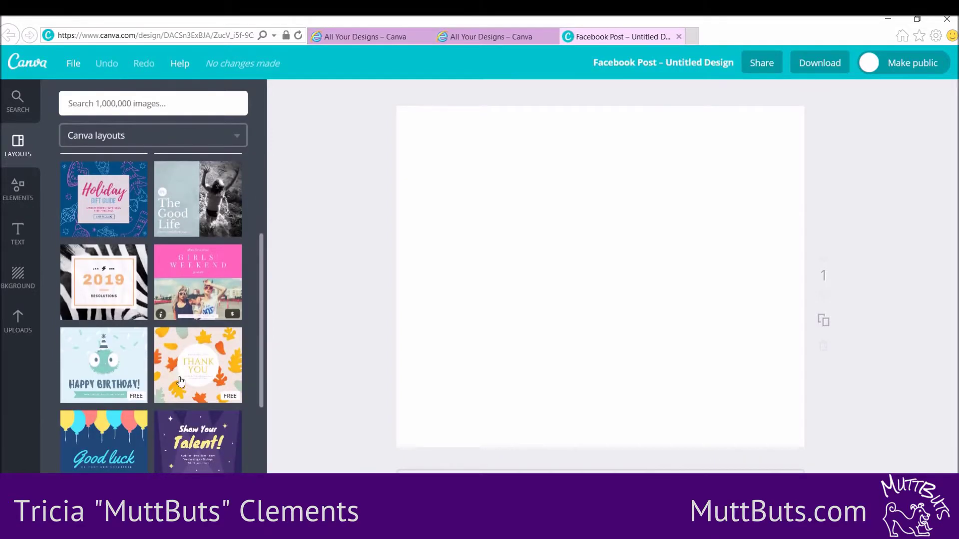
pyautogui.scroll(-8, 181, 398)
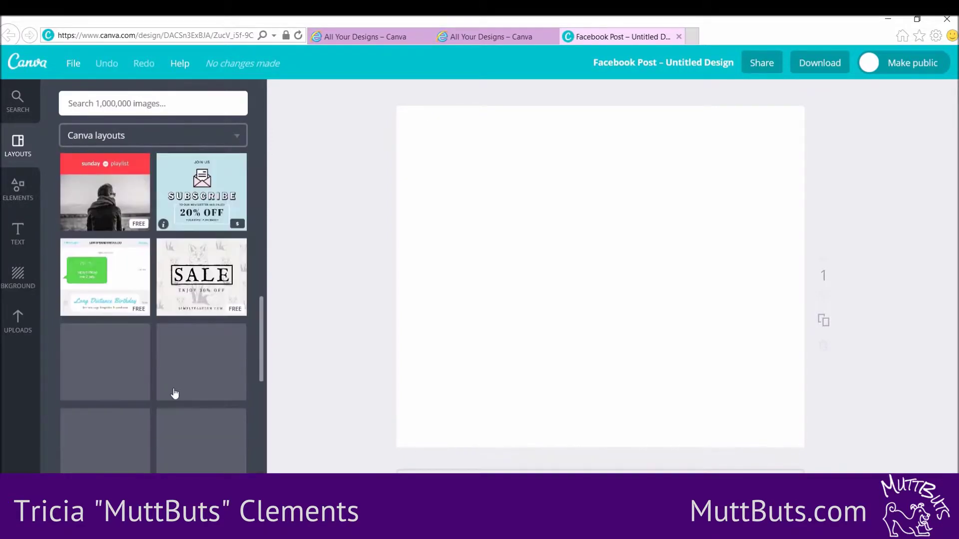
pyautogui.scroll(-3, 175, 394)
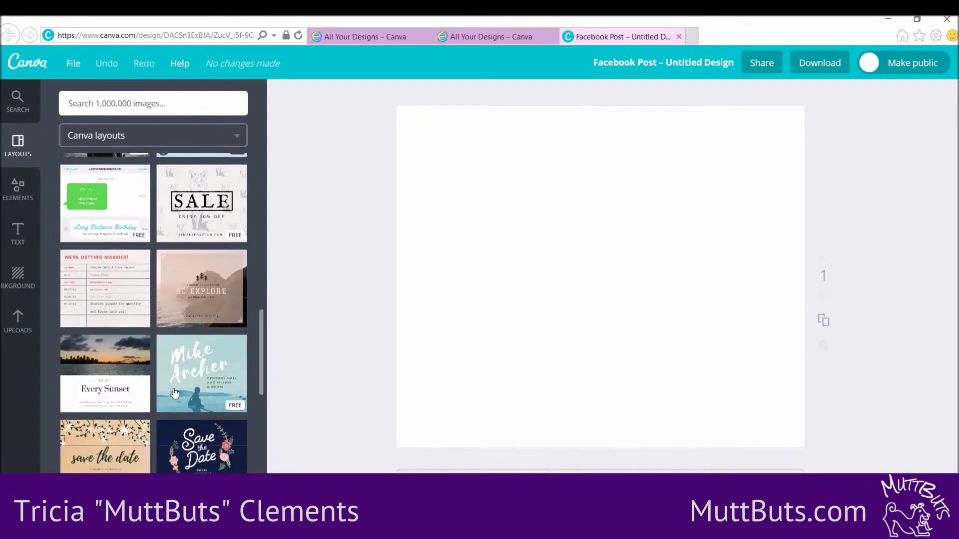
pyautogui.click(165, 370)
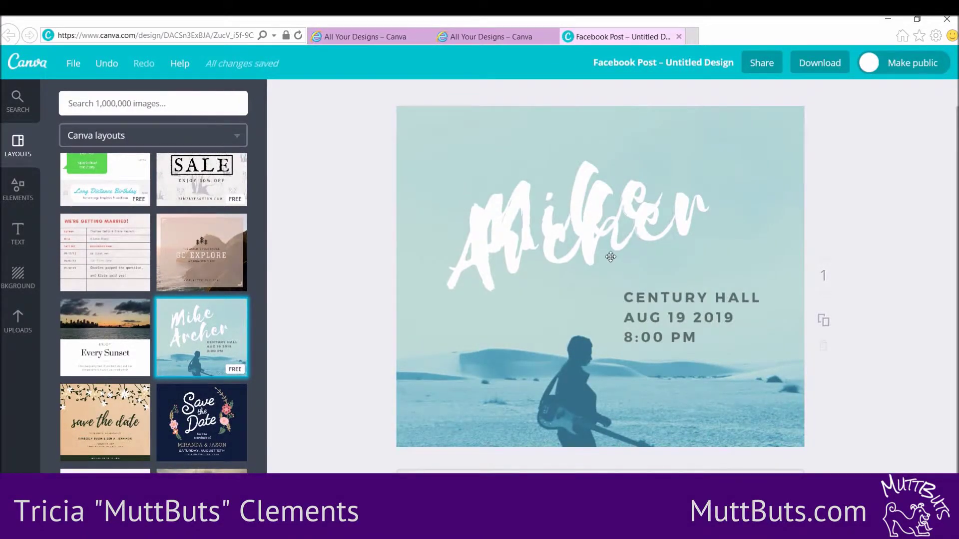
# - Replace the headline with "Happy Monday!" fitted on two lines and delete the venue, date and time text
pyautogui.doubleClick(707, 227)
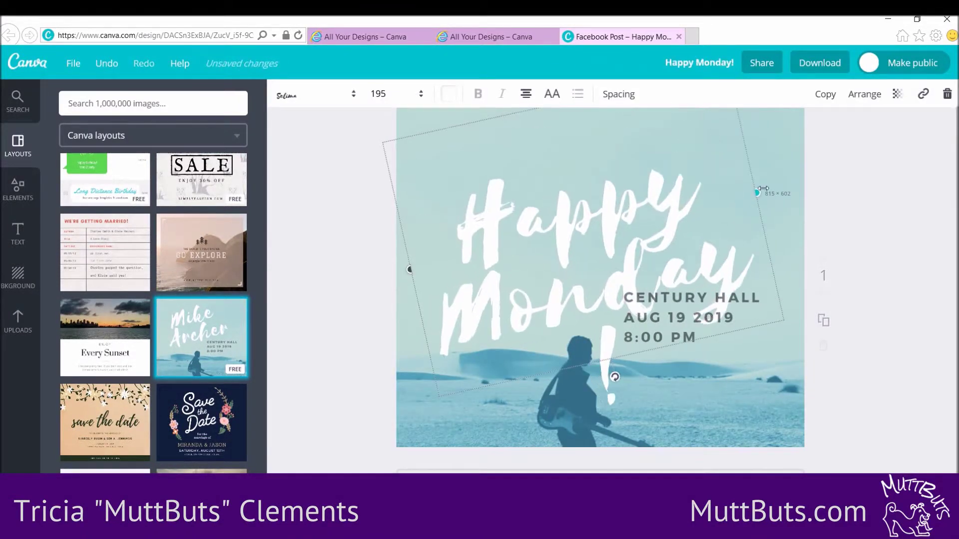
pyautogui.click(689, 327)
pyautogui.press('Delete')
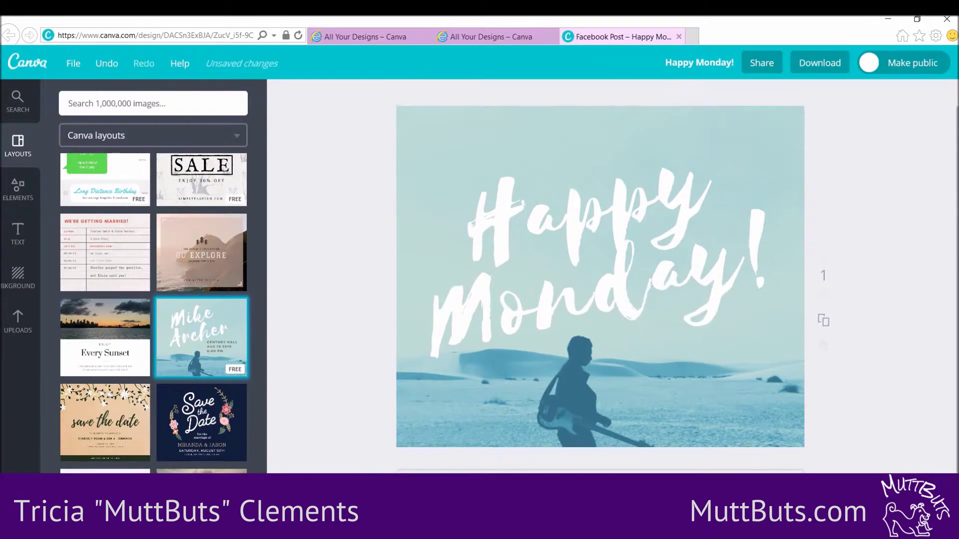
# - Add the white MuttButs logo from the uploaded images and place it small in the design's lower-right corner
pyautogui.click(18, 330)
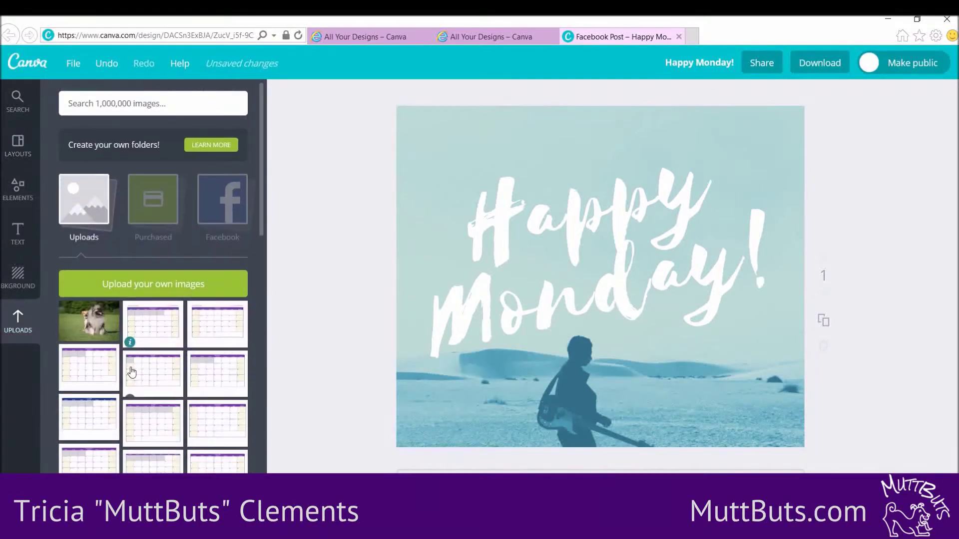
pyautogui.scroll(-10, 181, 422)
pyautogui.scroll(-4, 181, 422)
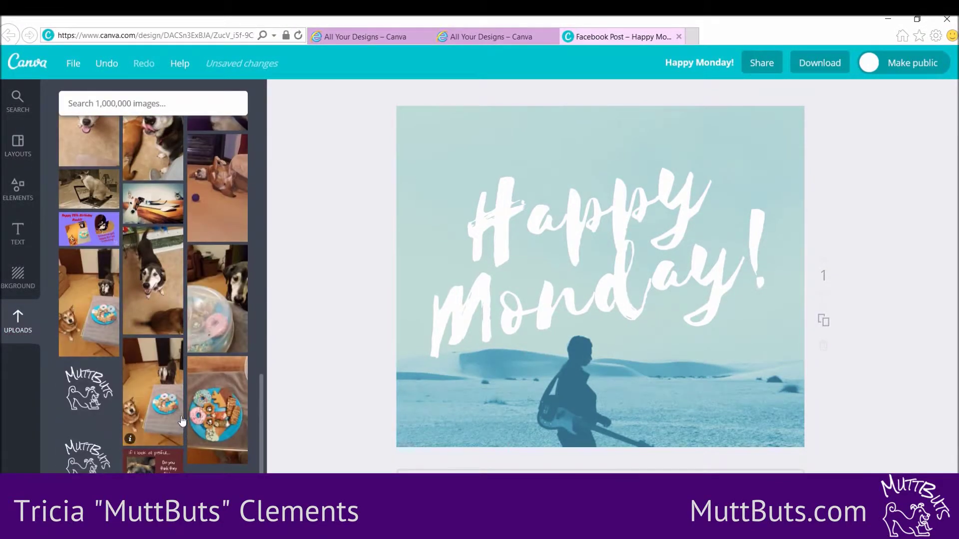
pyautogui.click(89, 391)
pyautogui.moveTo(589, 240); pyautogui.dragTo(786, 403)
pyautogui.click(923, 435)
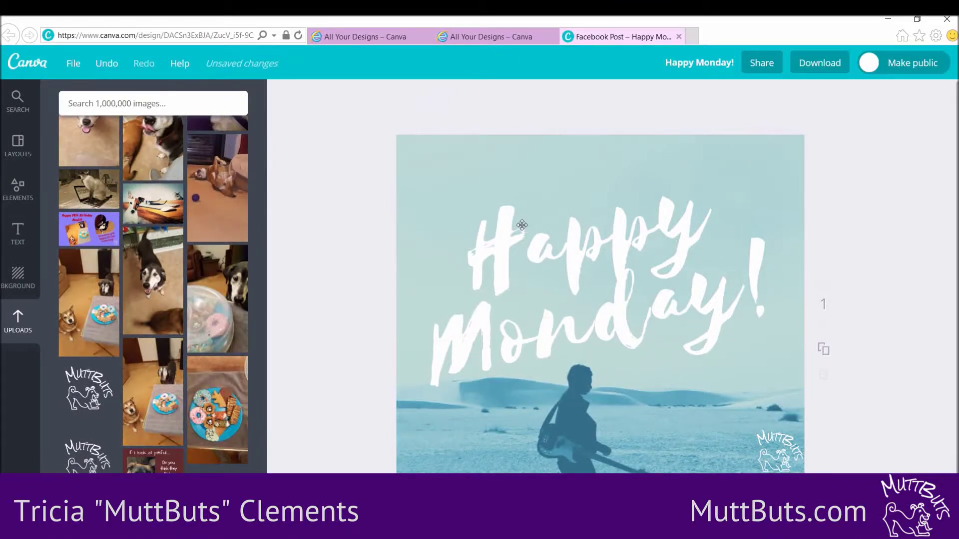
pyautogui.scroll(10, 129, 268)
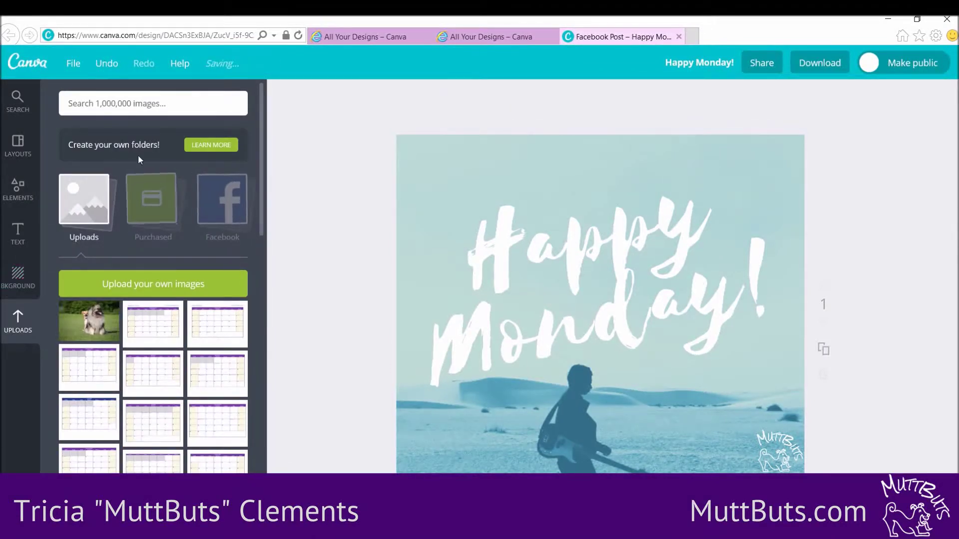
pyautogui.click(131, 106)
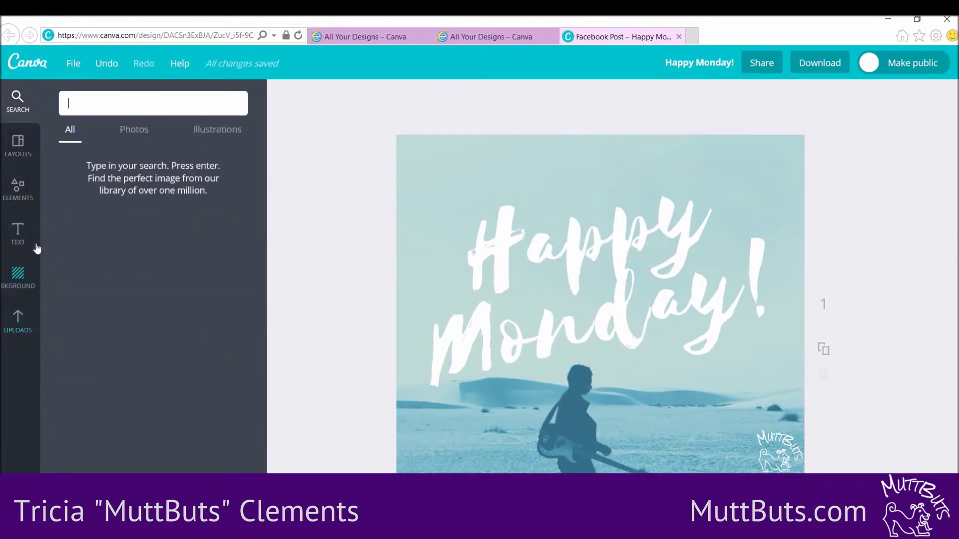
pyautogui.click(16, 150)
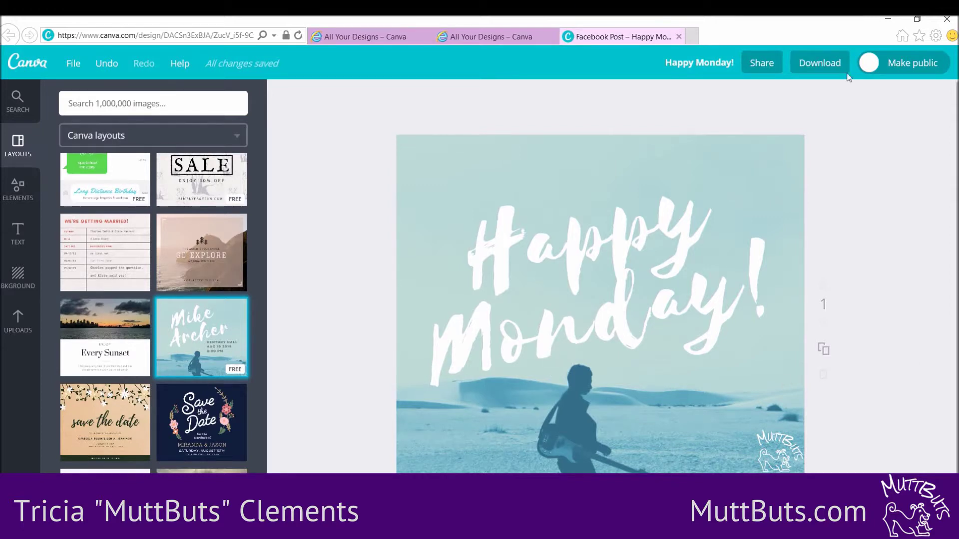
# - Download the "Happy Monday!" Facebook post as a PNG and dismiss the download dialog
pyautogui.click(825, 63)
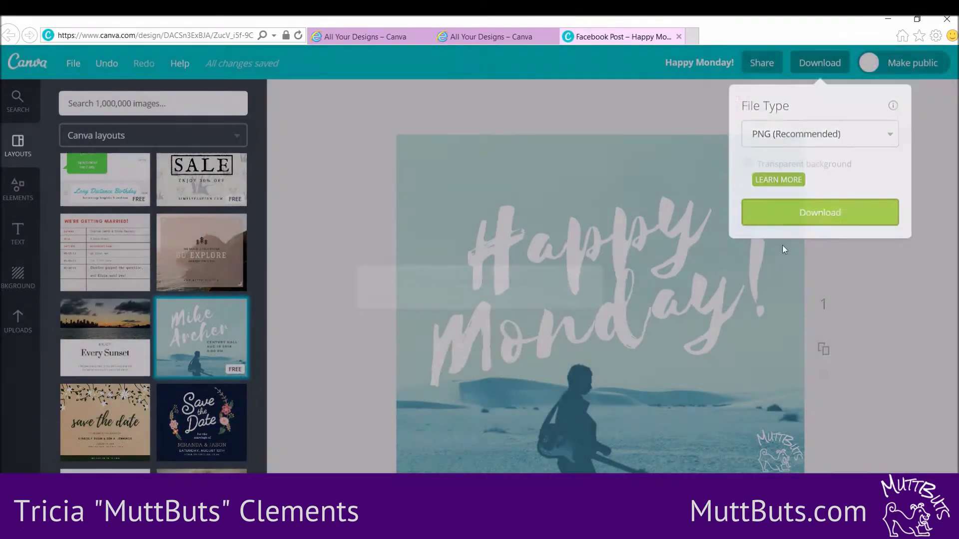
pyautogui.click(820, 213)
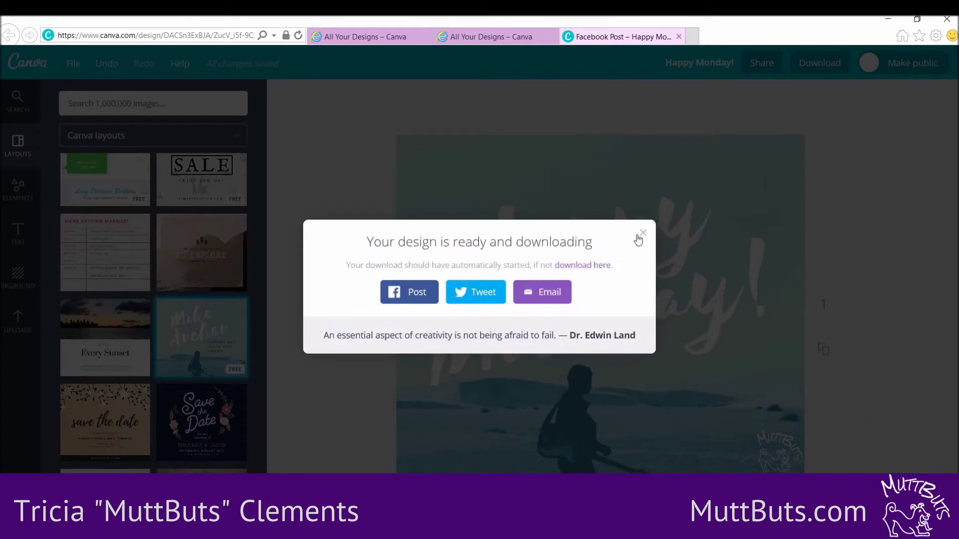
pyautogui.click(643, 233)
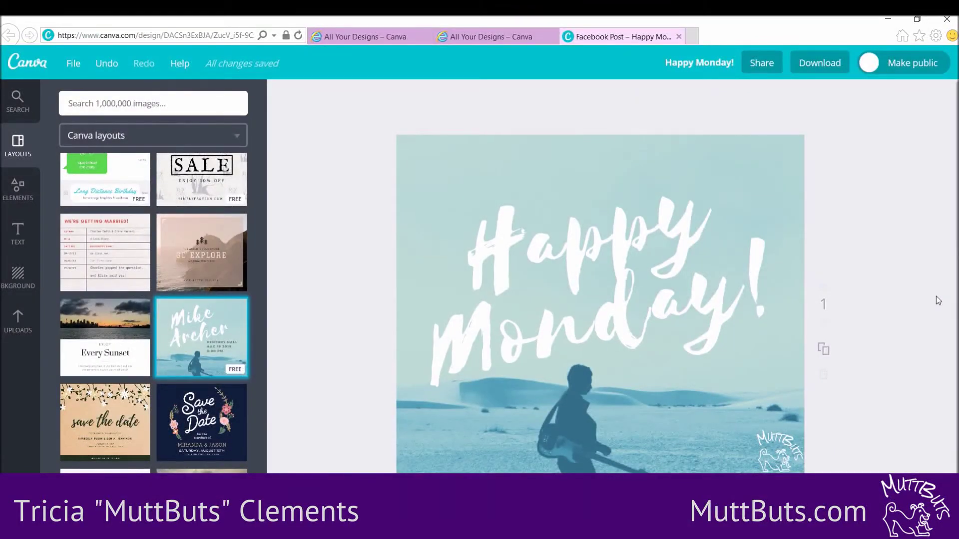